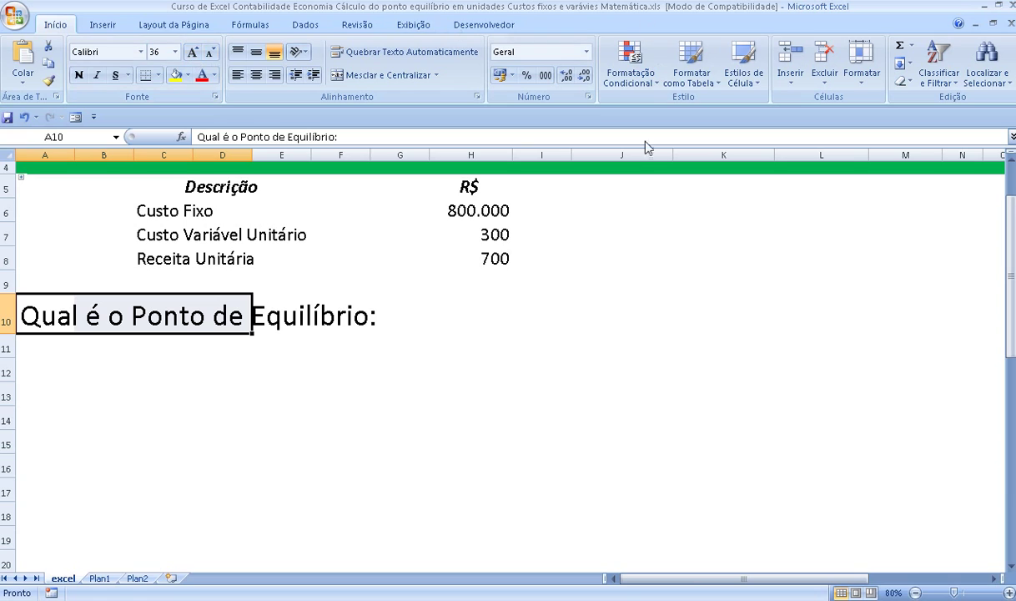
- Label the three value rows with the abbreviations CF, CV and RT in cells J6 to J8
{"action": "left_click", "coordinate": [590, 208]}
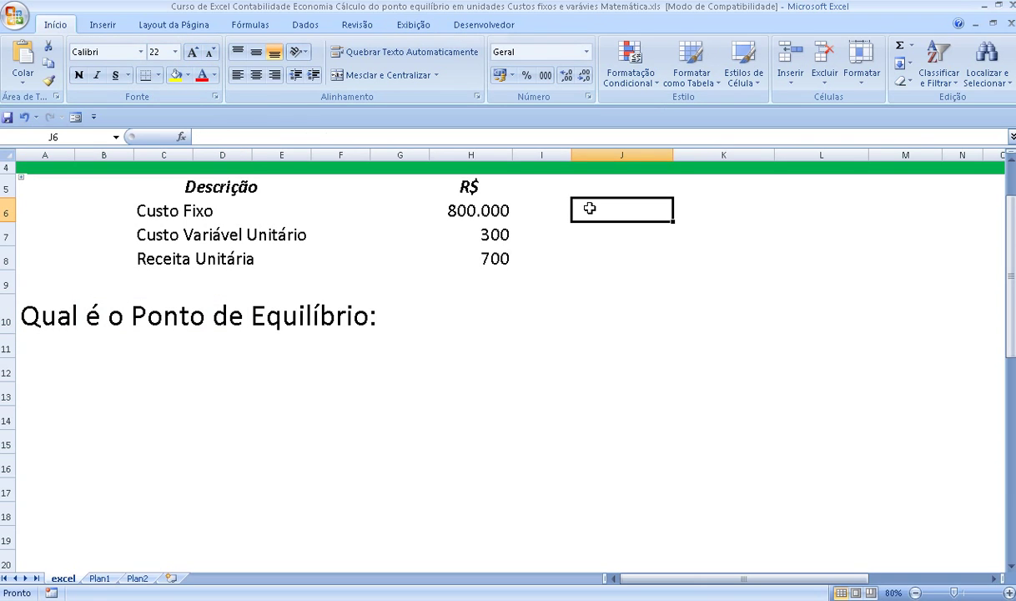
{"action": "type", "text": "CF"}
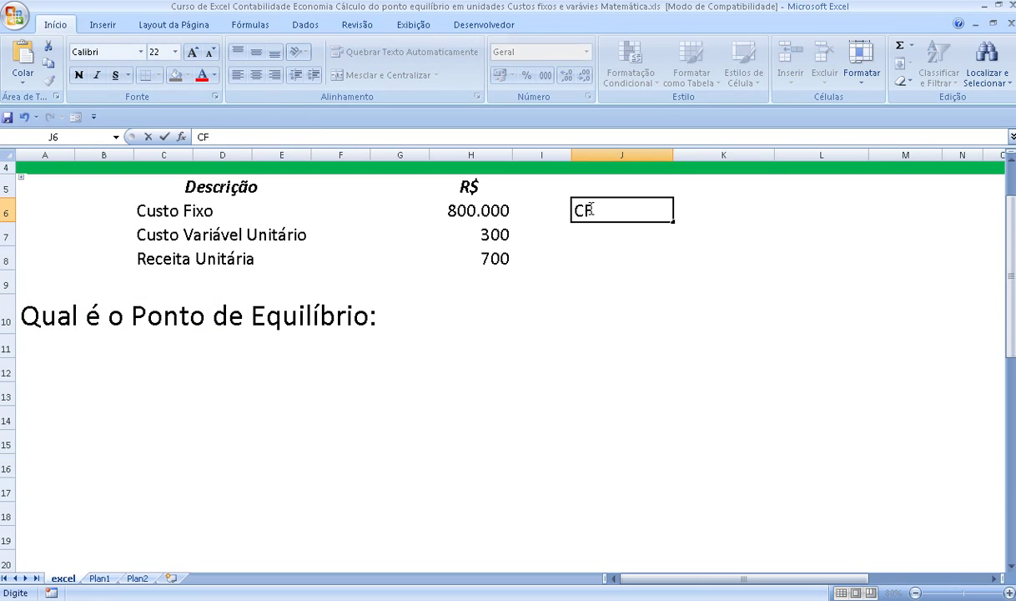
{"action": "key", "text": "Return"}
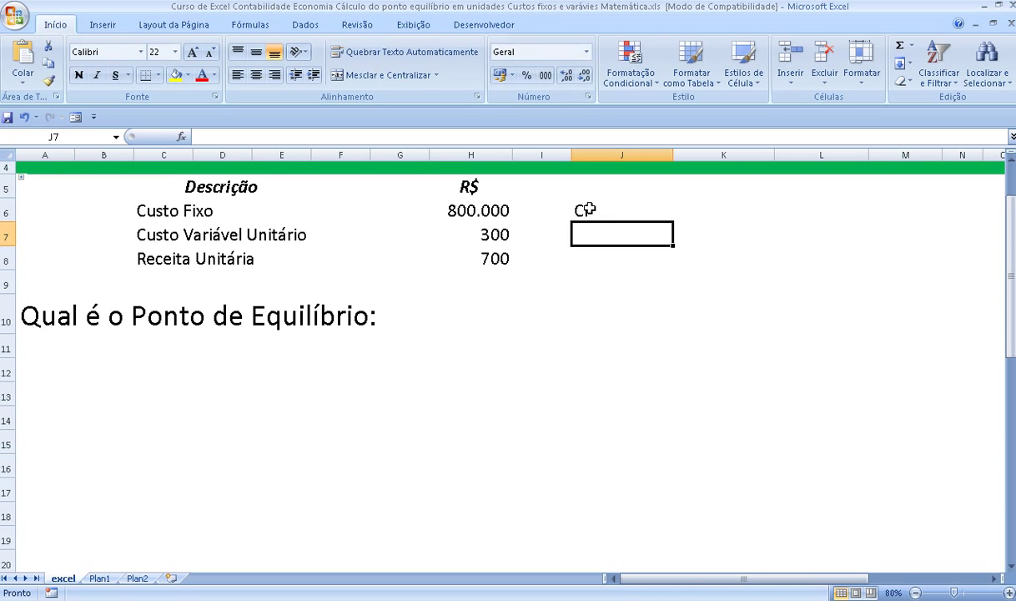
{"action": "type", "text": "CV"}
{"action": "key", "text": "Return"}
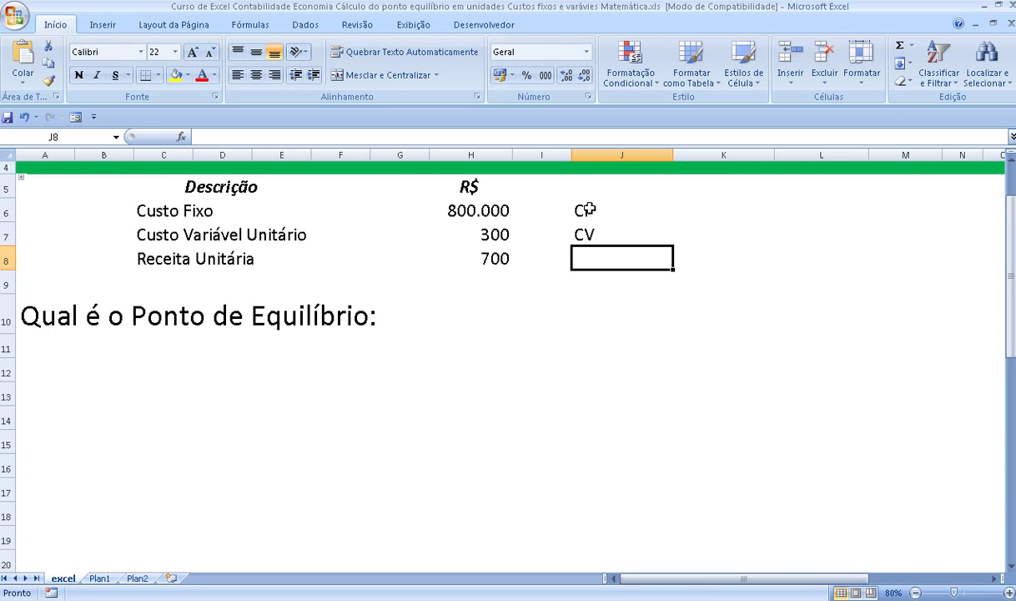
{"action": "type", "text": "RT"}
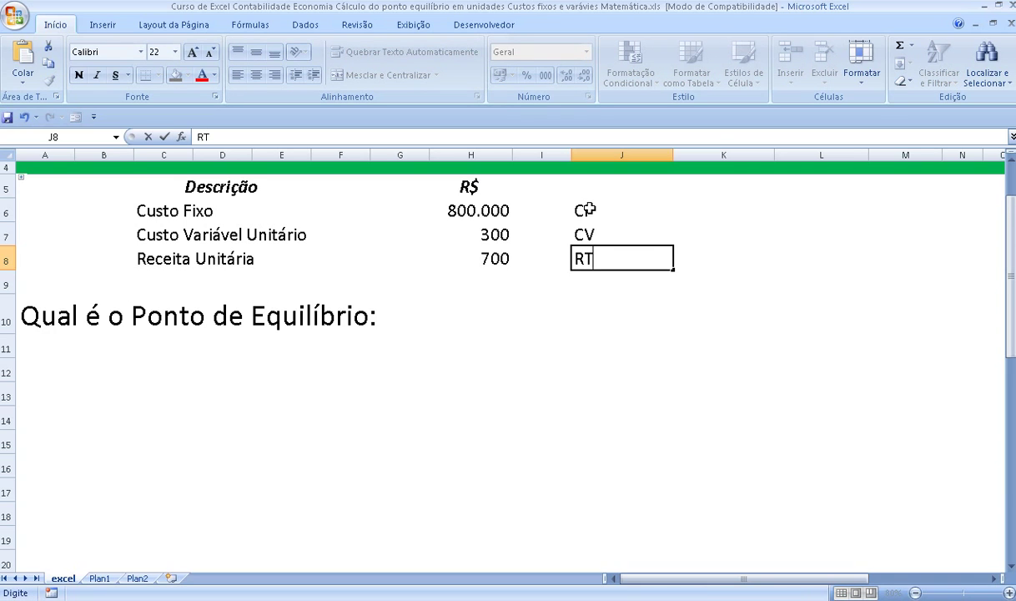
{"action": "key", "text": "Return"}
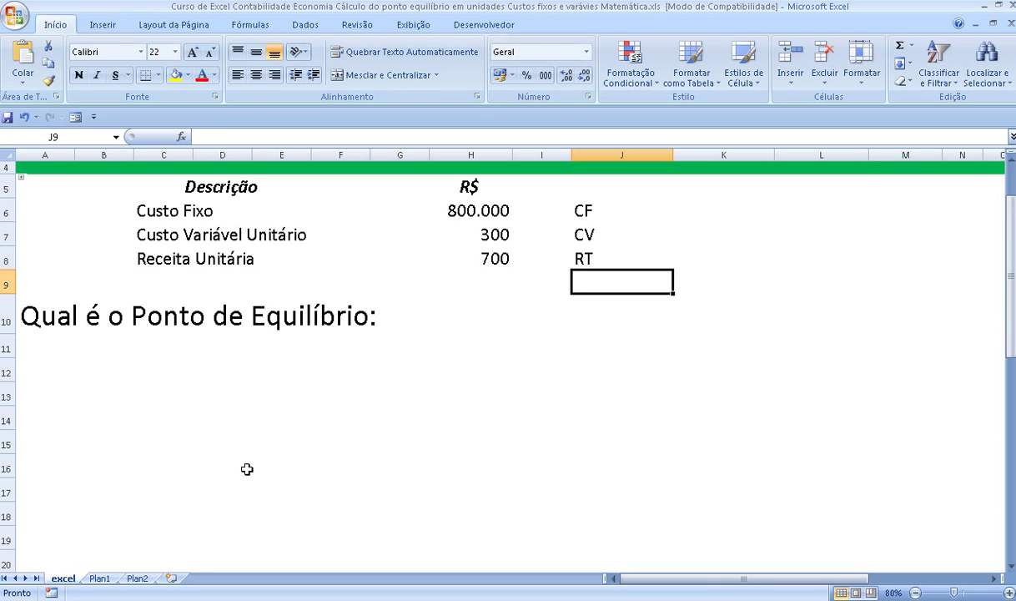
- Write the profit equation "lucro = receit total - custo total" as text in cell C12
{"action": "left_click", "coordinate": [179, 373]}
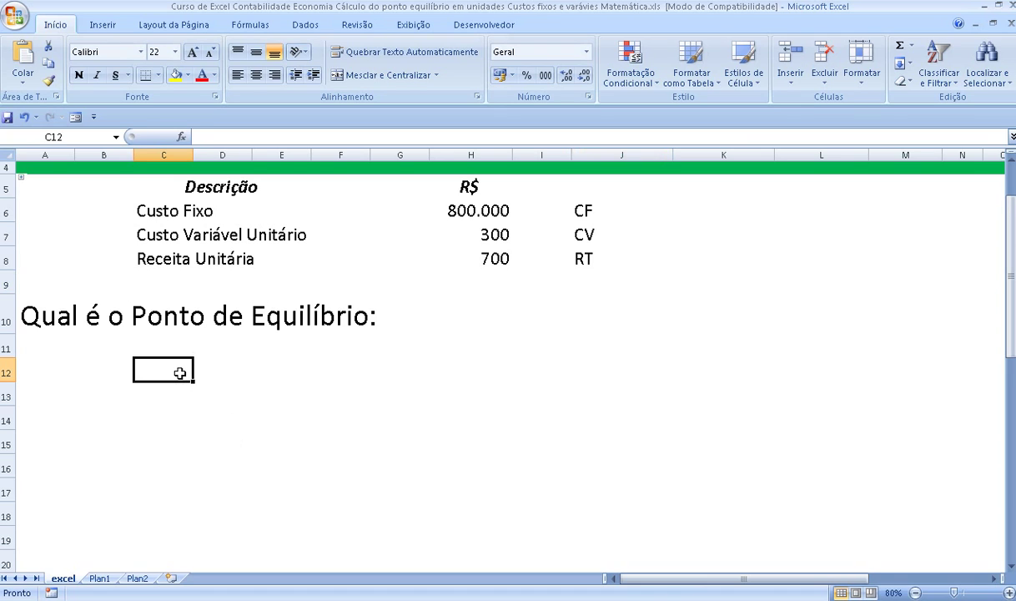
{"action": "type", "text": "lucro"}
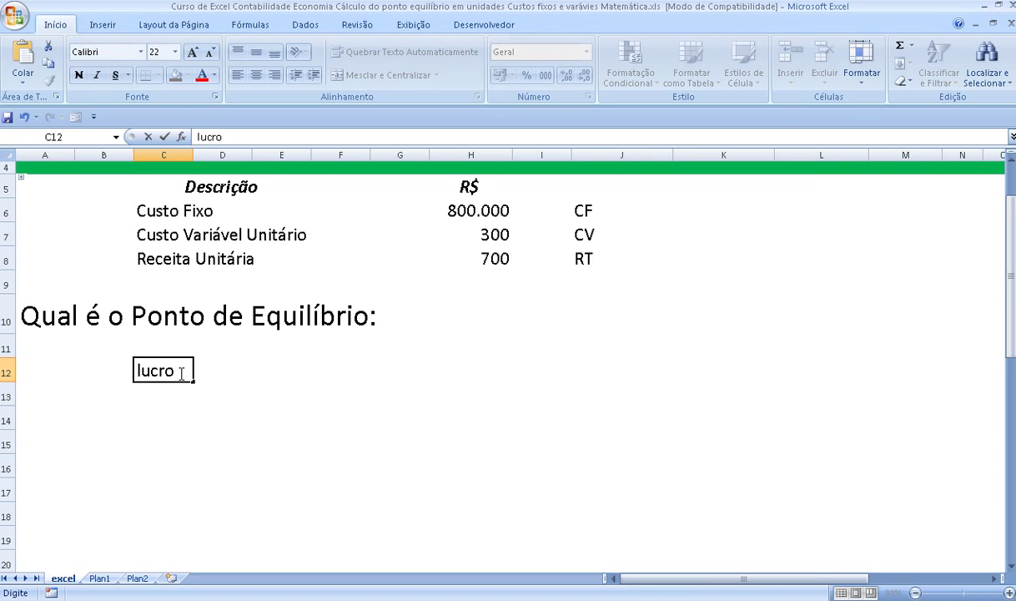
{"action": "type", "text": " = receit tot"}
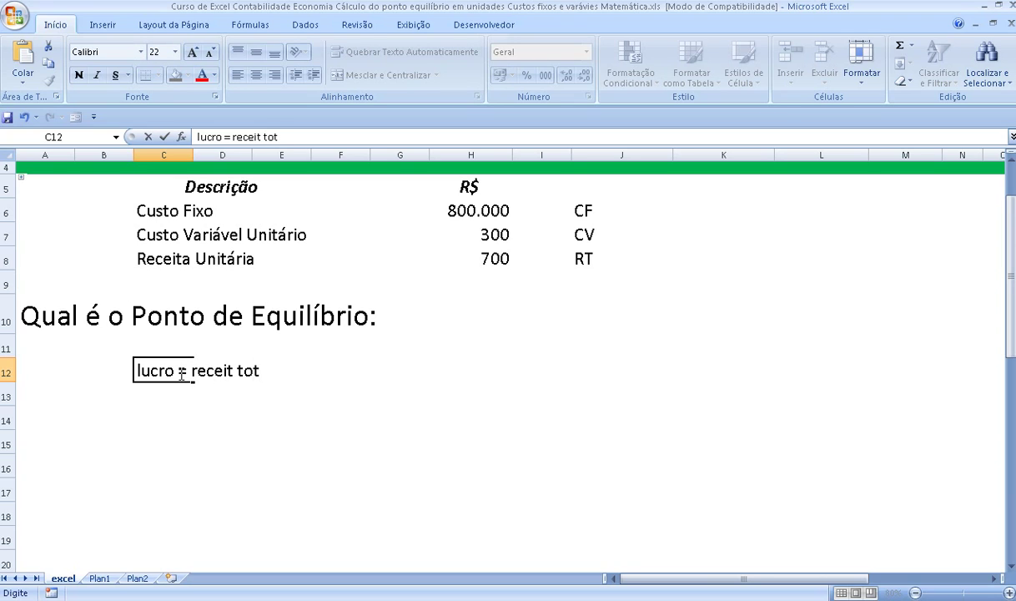
{"action": "type", "text": "ac"}
{"action": "key", "text": "BackSpace"}
{"action": "type", "text": "l - custo "}
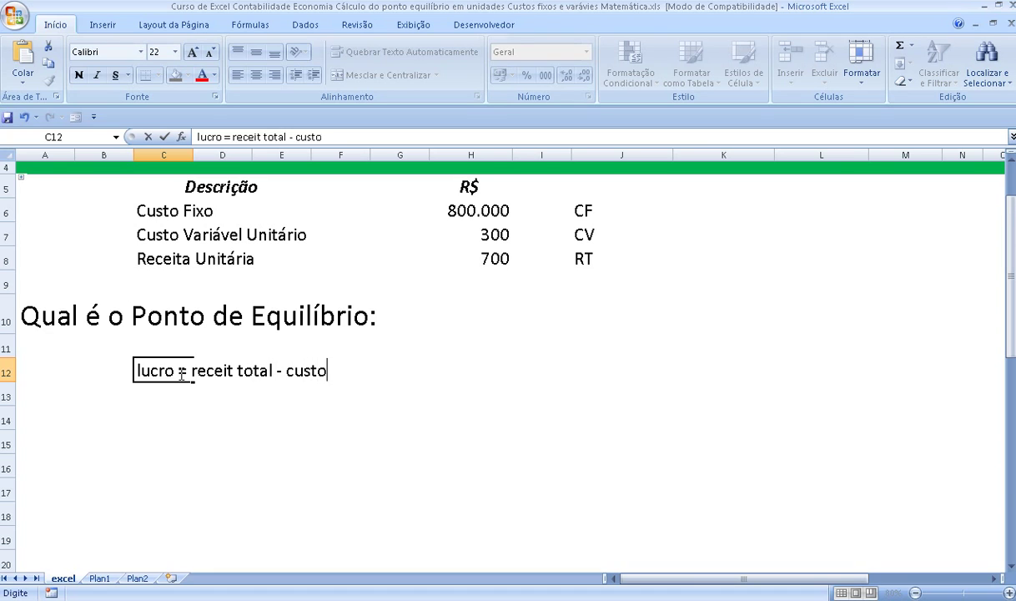
{"action": "type", "text": "total"}
{"action": "key", "text": "Return"}
{"action": "key", "text": "Return"}
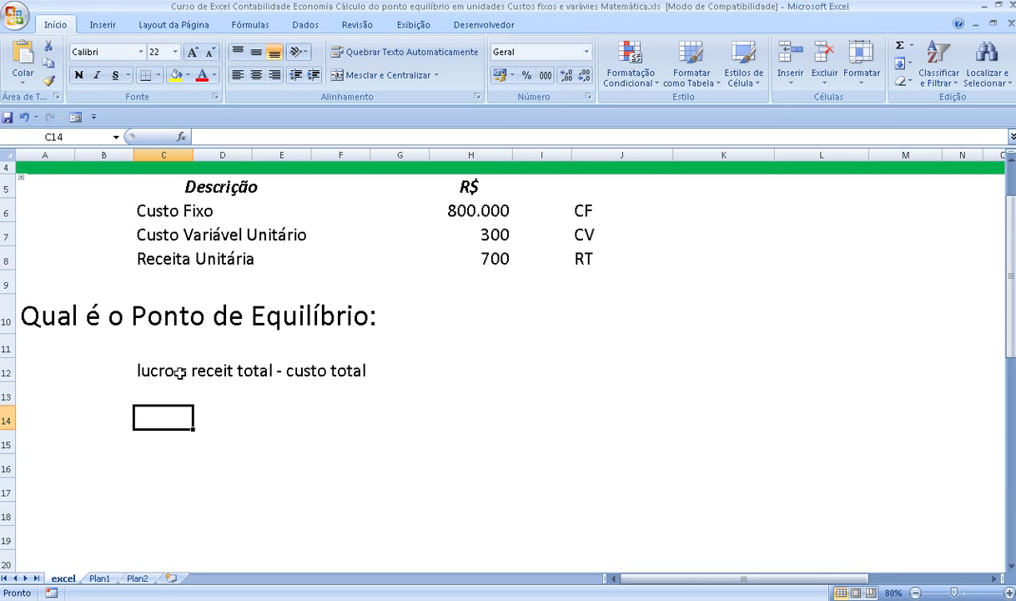
- Correct the word "receit" to "receita" in the profit equation in C12
{"action": "left_click", "coordinate": [177, 367]}
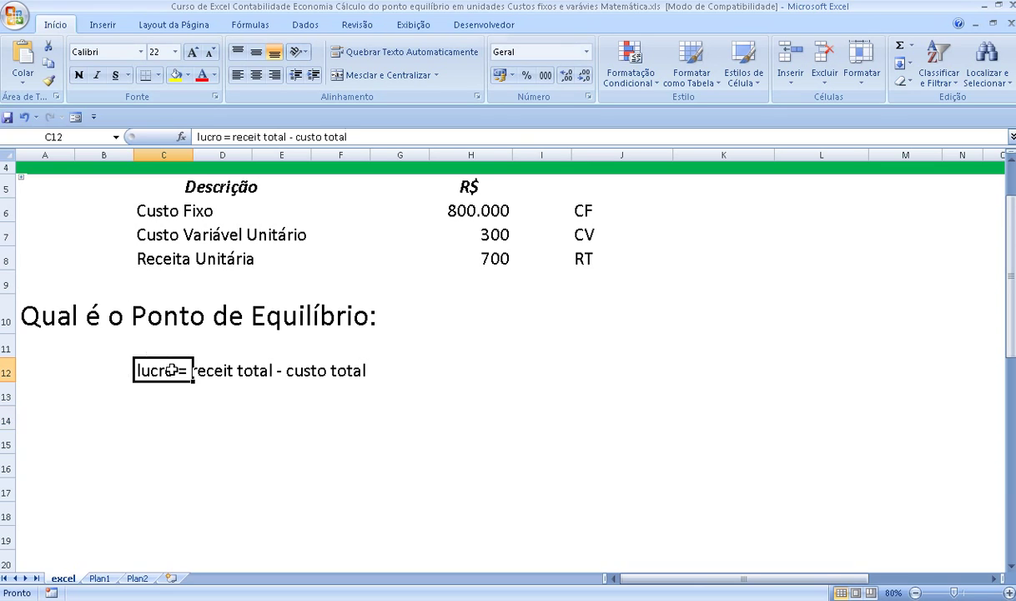
{"action": "left_click", "coordinate": [260, 137]}
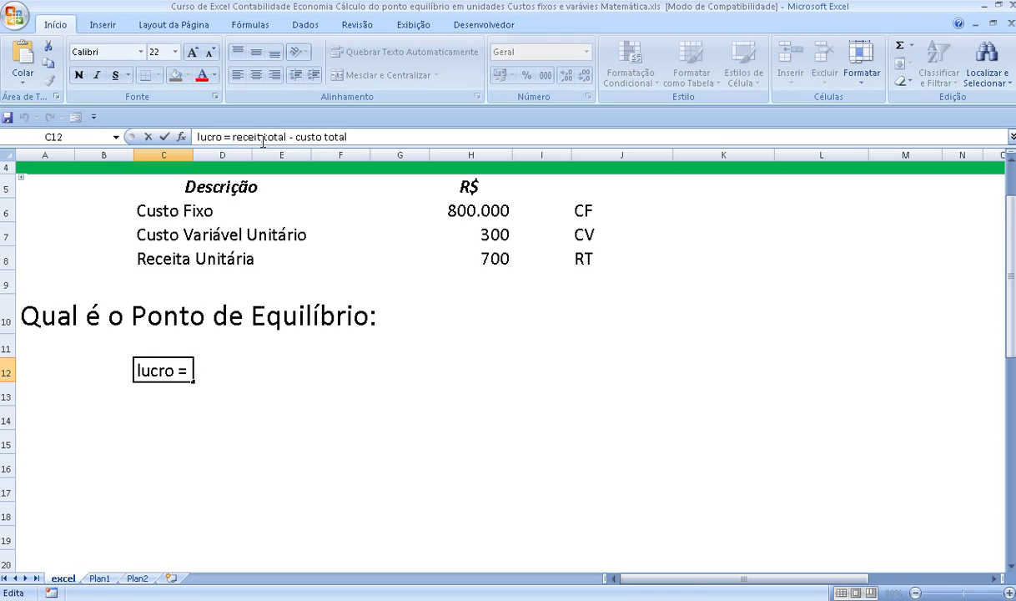
{"action": "type", "text": "a"}
{"action": "key", "text": "Return"}
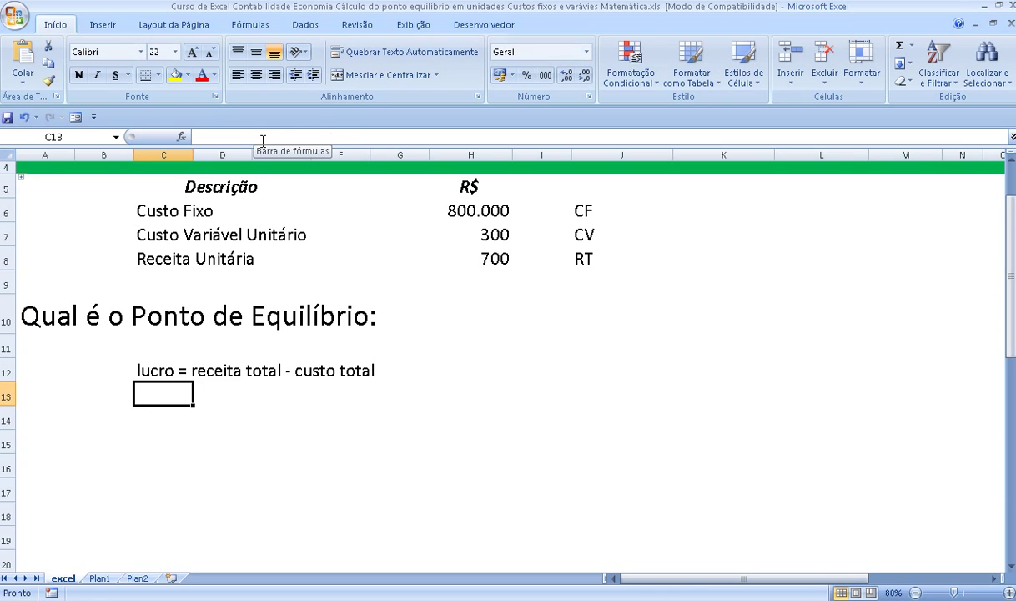
- Write the zero-profit equation "0 = receita total - custo total" as text in cell C14
{"action": "key", "text": "Down"}
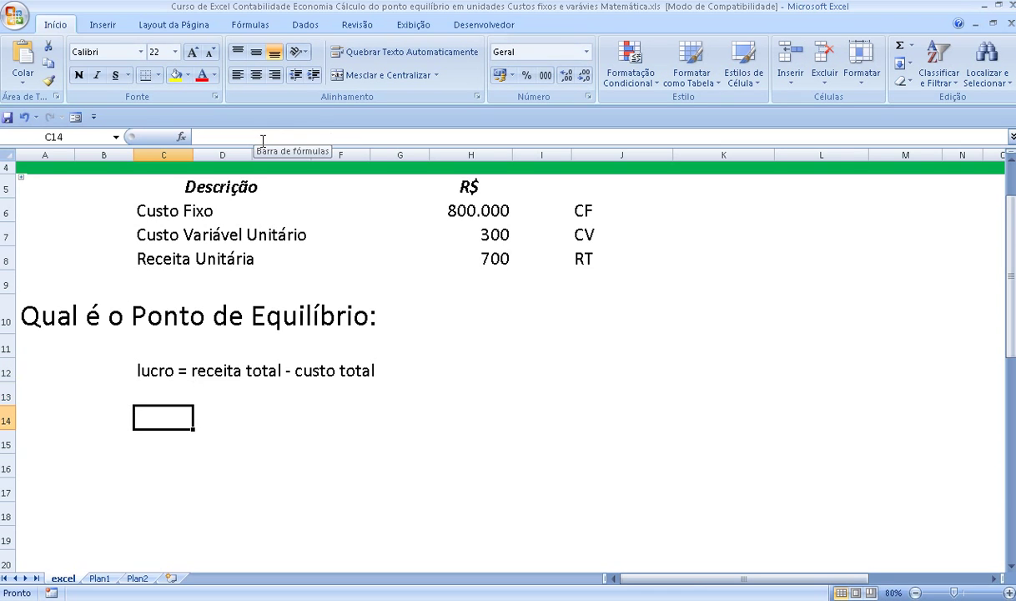
{"action": "type", "text": "0"}
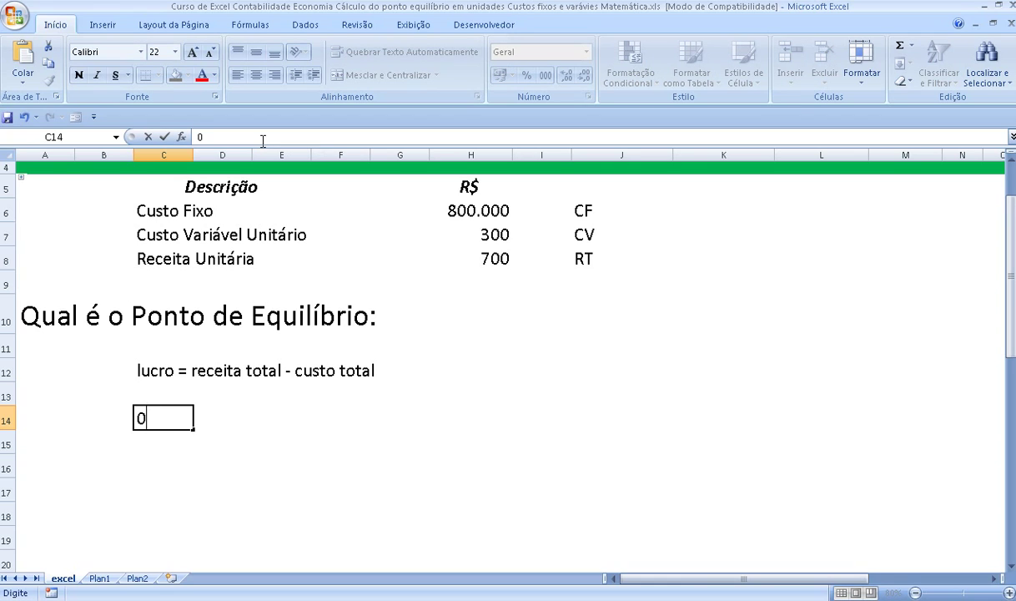
{"action": "type", "text": " = receita totoa"}
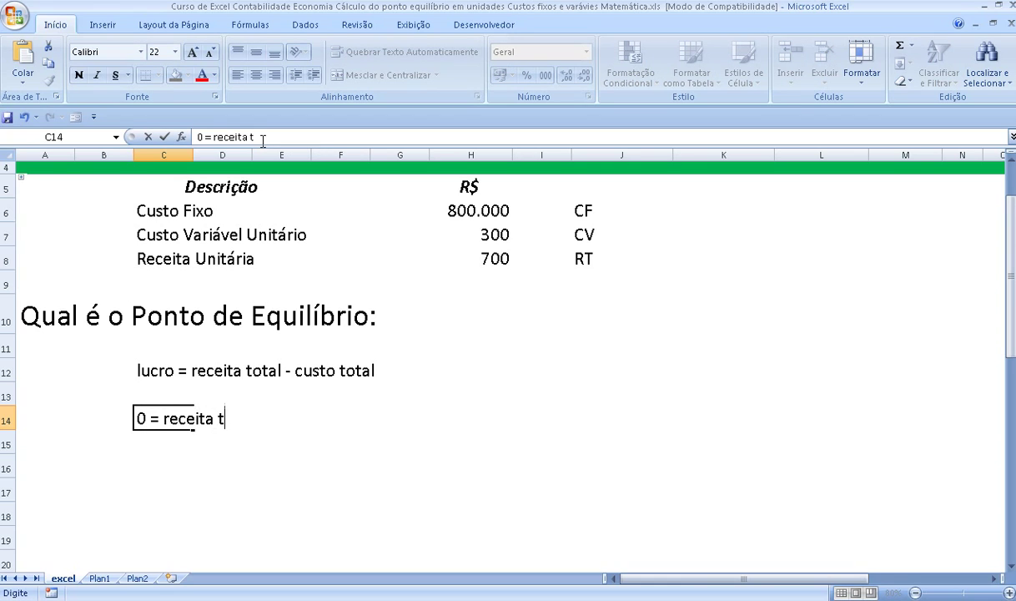
{"action": "key", "text": "BackSpace"}
{"action": "key", "text": "BackSpace"}
{"action": "type", "text": "al "}
{"action": "type", "text": "- custo"}
{"action": "type", "text": " to"}
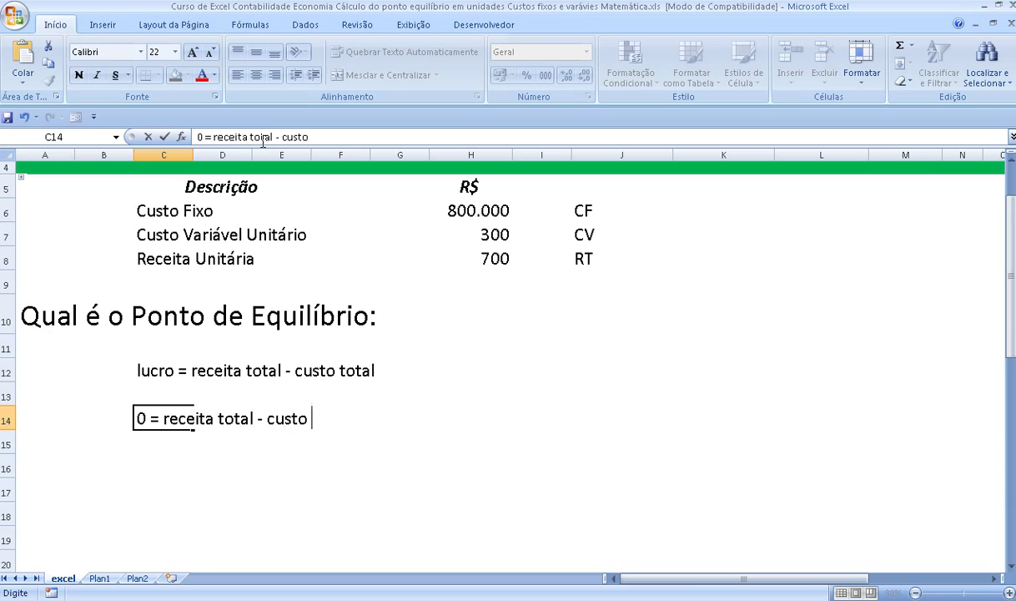
{"action": "type", "text": "tal"}
{"action": "key", "text": "Return"}
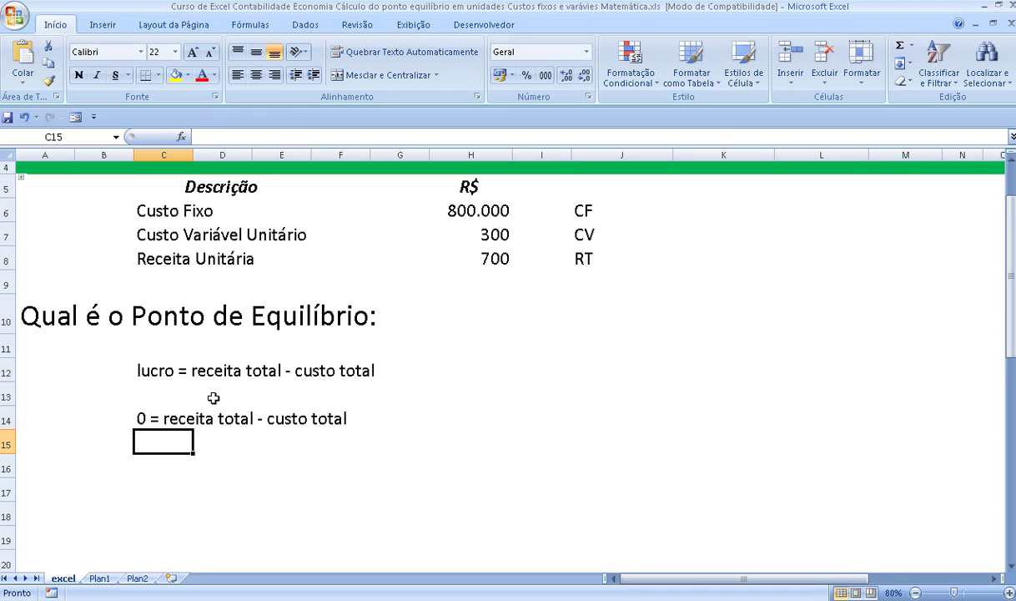
- Write the rearranged equation "custo total = receita total" as text in cell C16
{"action": "left_click", "coordinate": [163, 466]}
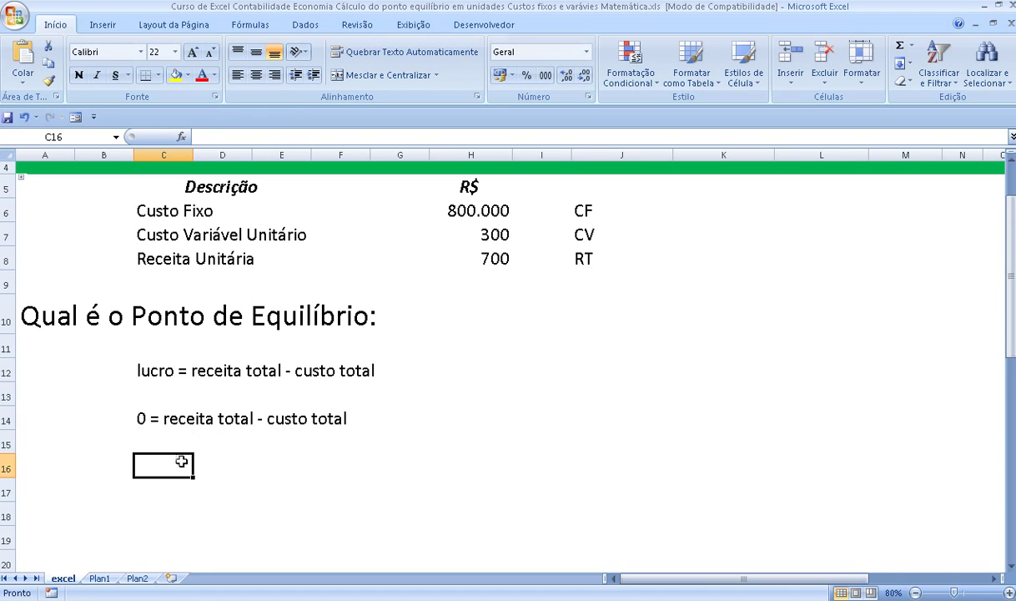
{"action": "type", "text": "cus"}
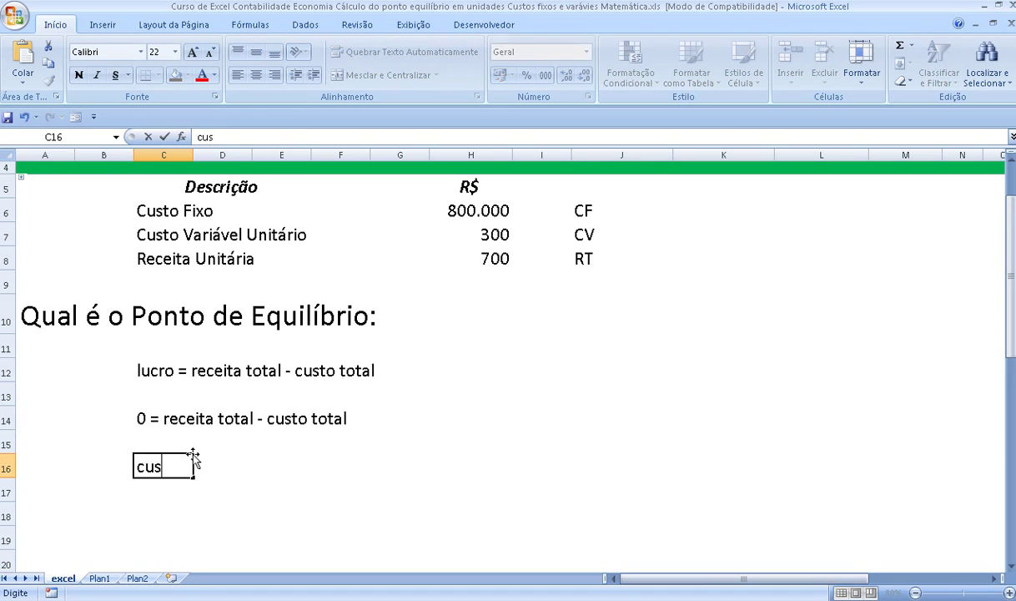
{"action": "type", "text": "to total = receita toal"}
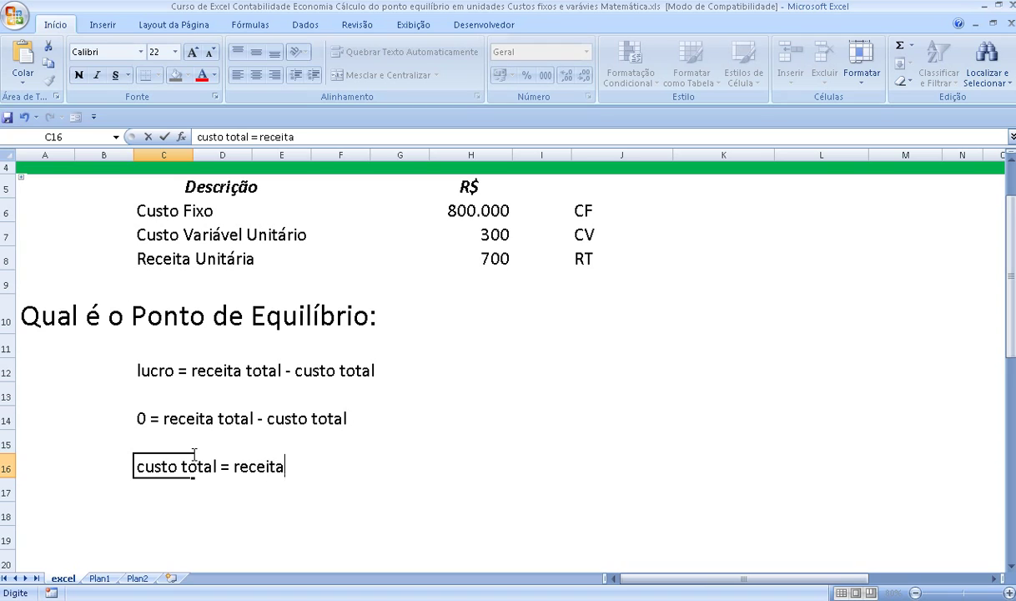
{"action": "key", "text": "BackSpace"}
{"action": "key", "text": "BackSpace"}
{"action": "type", "text": "tal"}
{"action": "key", "text": "Return"}
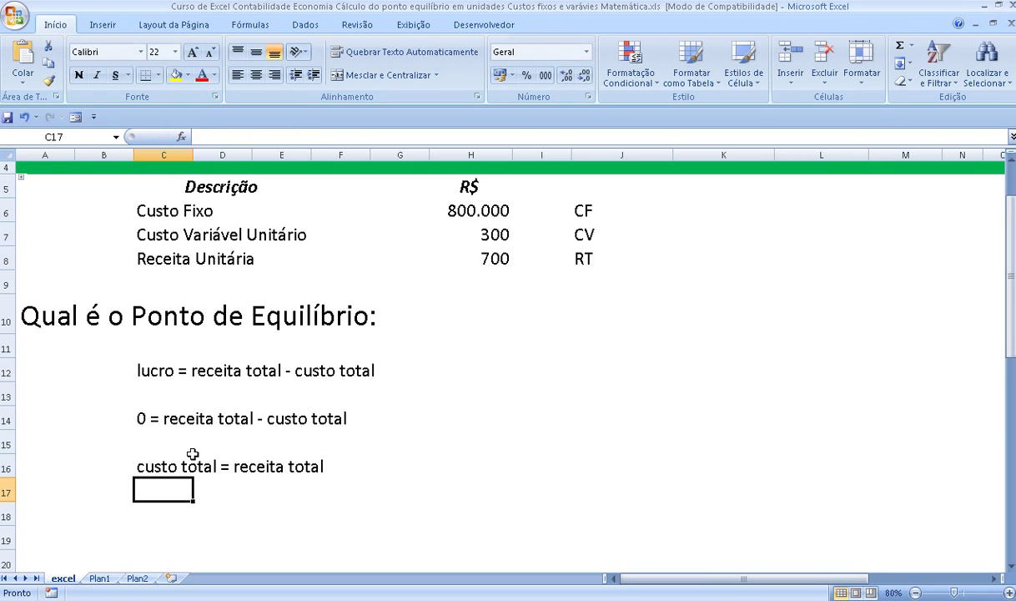
- Begin the abbreviated equation in row 18 with CF in C18 and a plus sign in D18
{"action": "key", "text": "Return"}
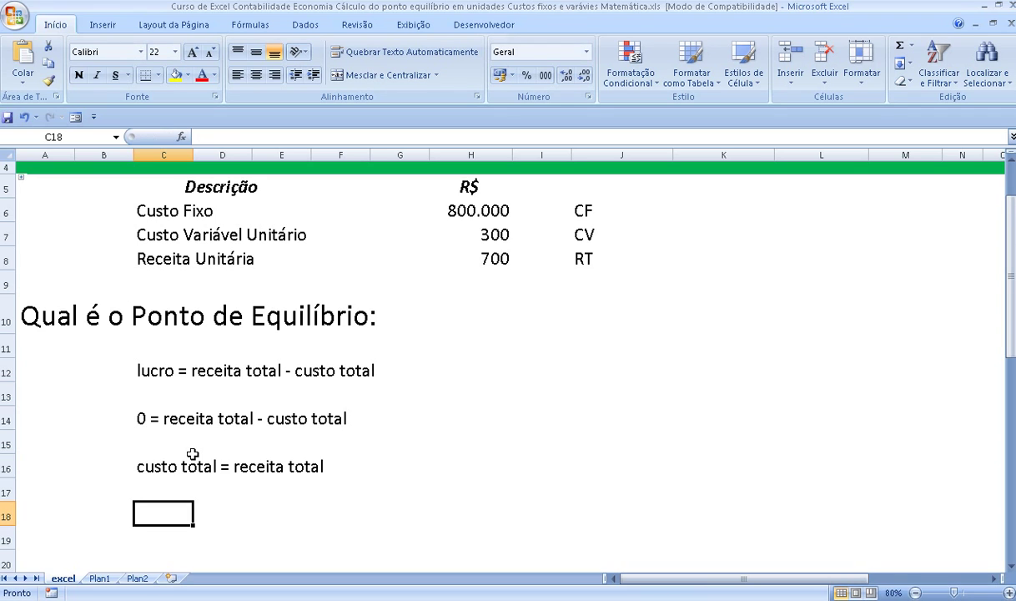
{"action": "type", "text": "cf"}
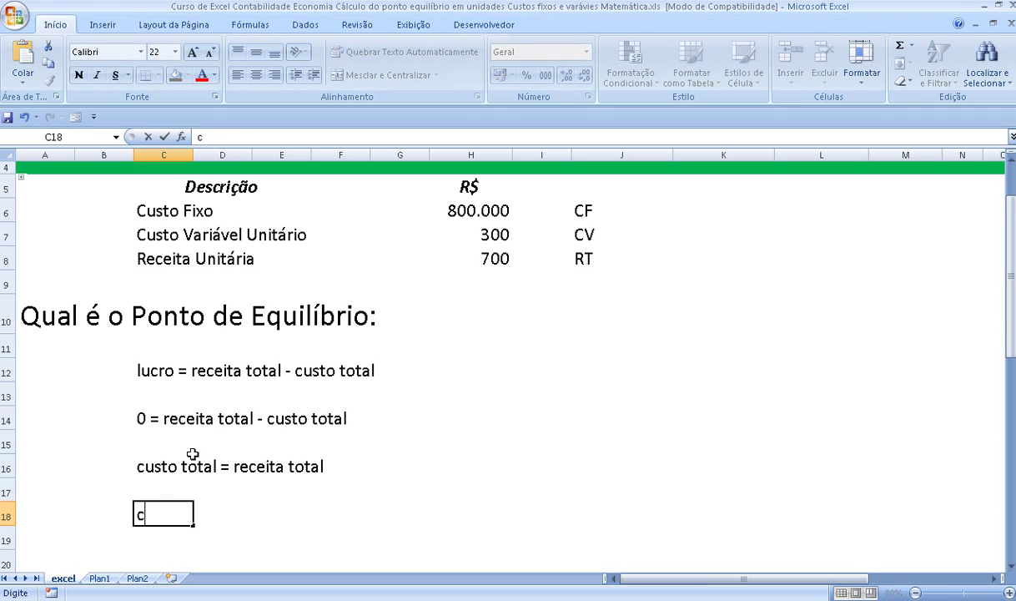
{"action": "key", "text": "BackSpace"}
{"action": "key", "text": "BackSpace"}
{"action": "type", "text": "CF"}
{"action": "key", "text": "ctrl+Return"}
{"action": "key", "text": "Tab"}
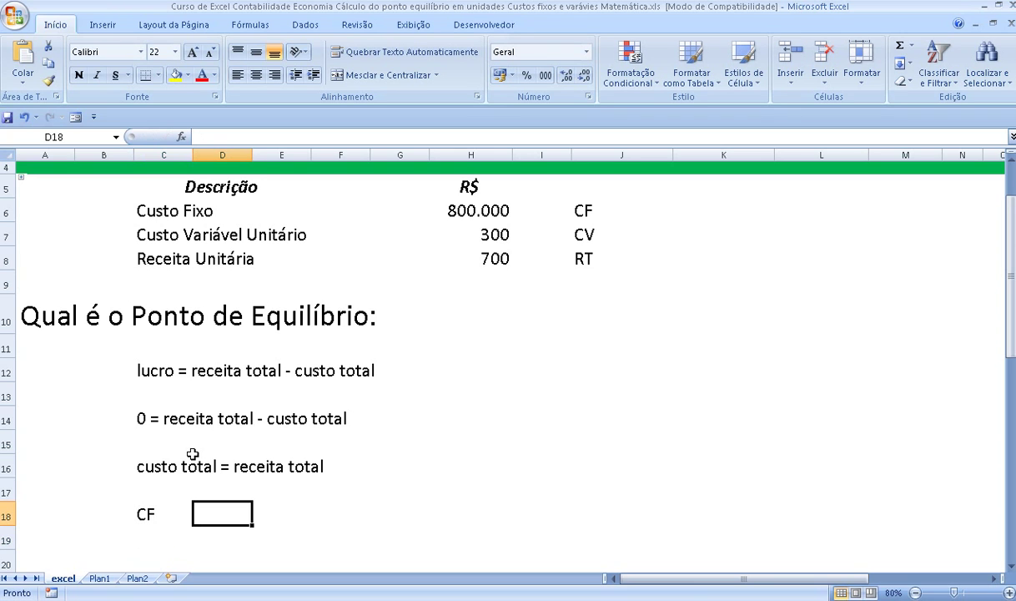
{"action": "type", "text": "+"}
{"action": "key", "text": "Tab"}
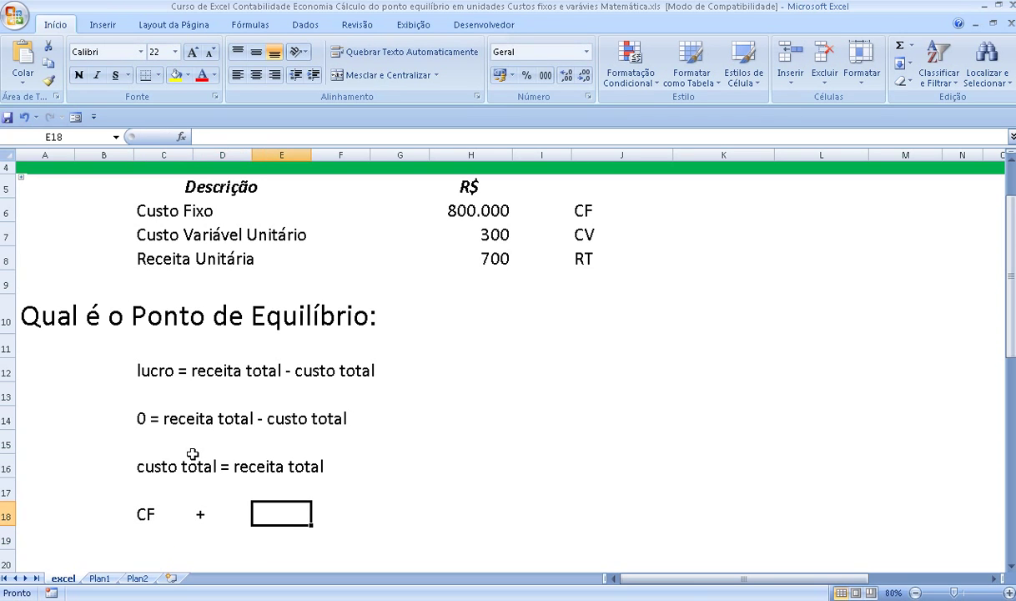
- Continue the row 18 equation with CV in E18 and an equals sign in F18
{"action": "type", "text": "CV"}
{"action": "key", "text": "ctrl+Return"}
{"action": "key", "text": "Tab"}
{"action": "type", "text": "="}
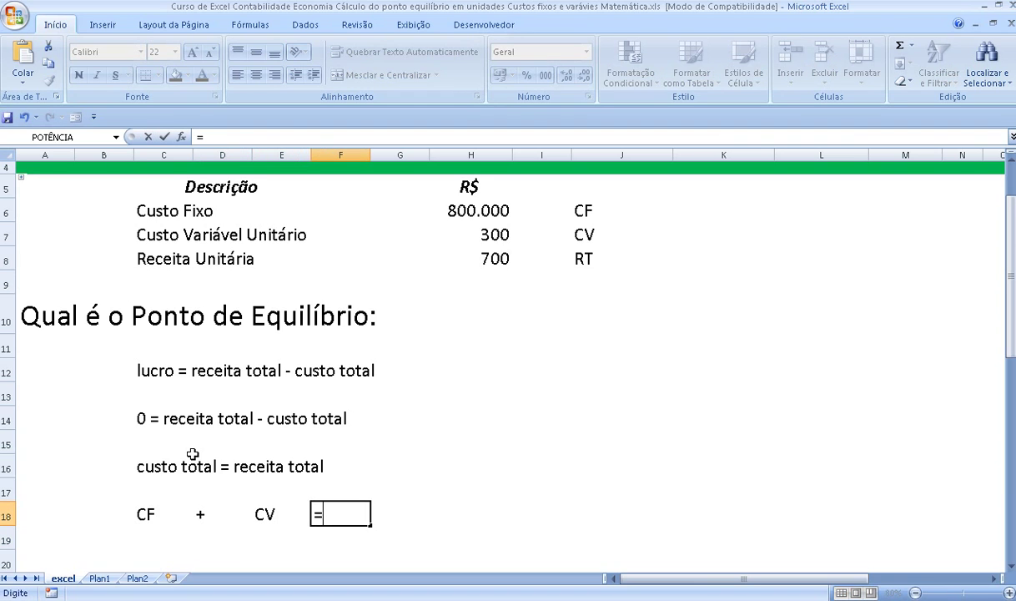
{"action": "key", "text": "ctrl+Return"}
{"action": "key", "text": "Tab"}
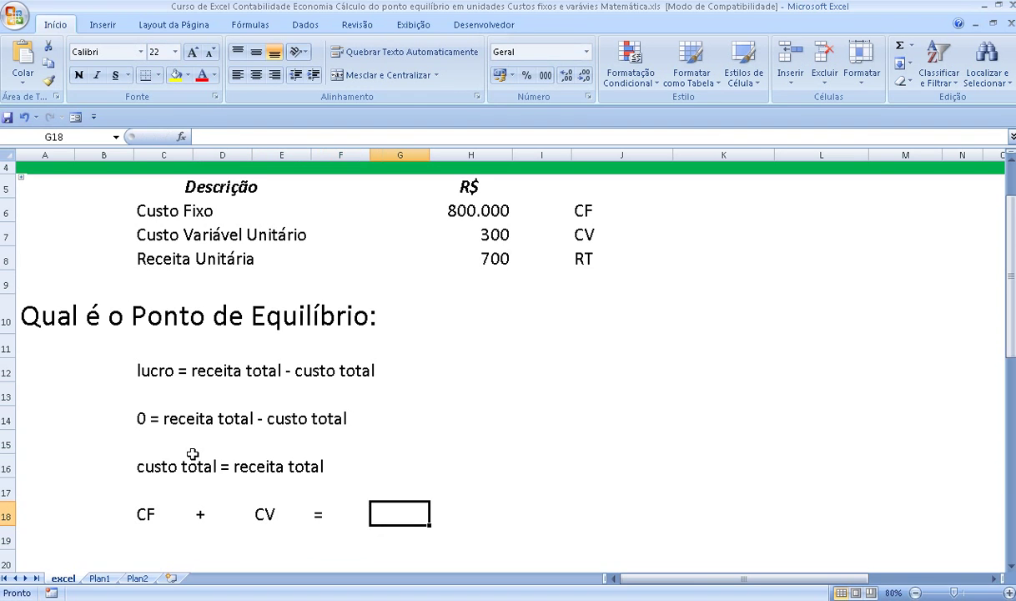
- Clear the equals sign from F18 and the plus sign from D18
{"action": "key", "text": "Left"}
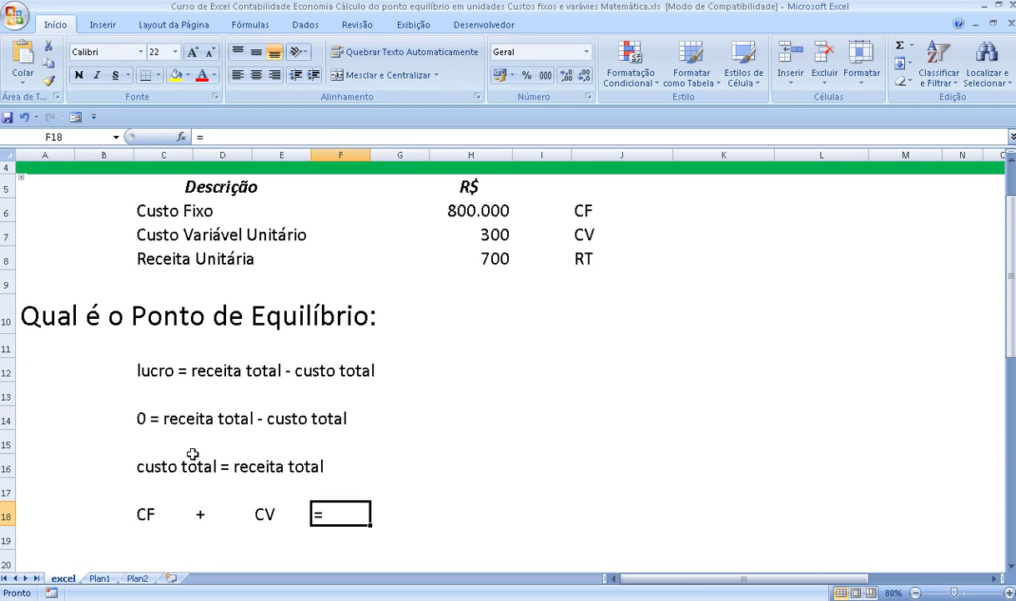
{"action": "key", "text": "Left"}
{"action": "key", "text": "Right"}
{"action": "key", "text": "Delete"}
{"action": "key", "text": "Left"}
{"action": "key", "text": "Left"}
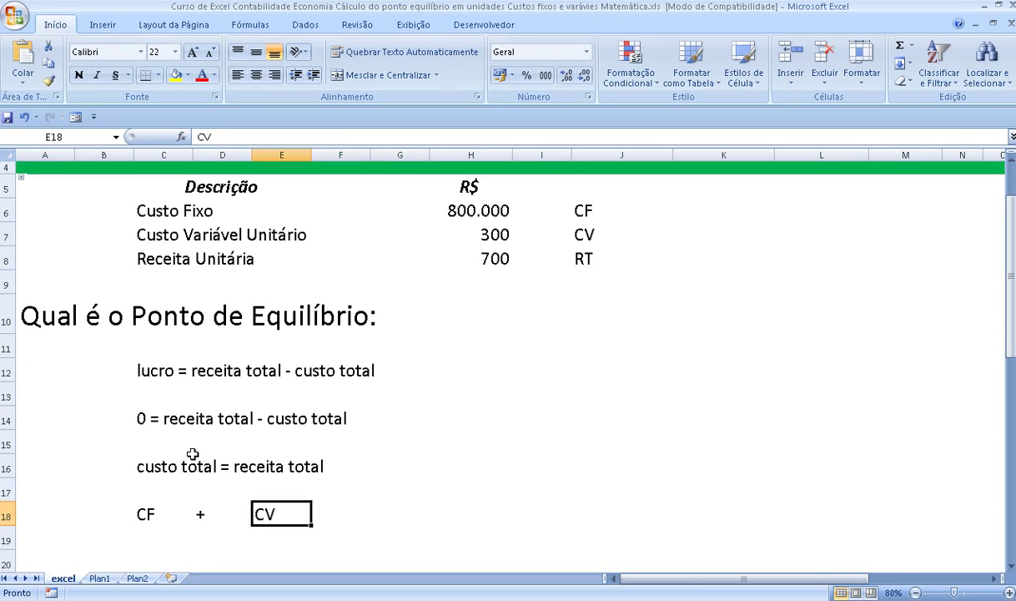
{"action": "key", "text": "Delete"}
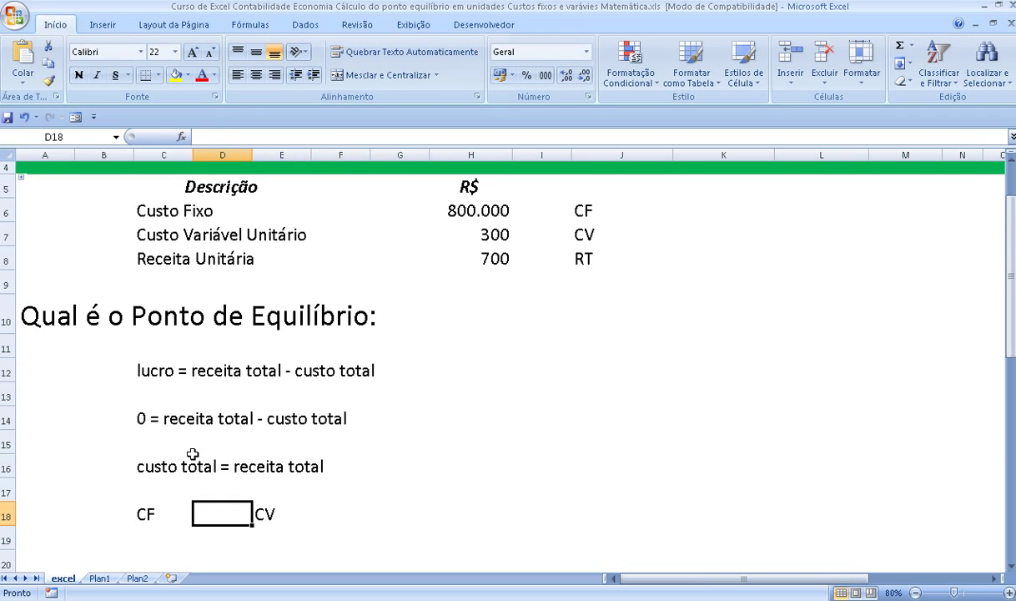
{"action": "type", "text": "="}
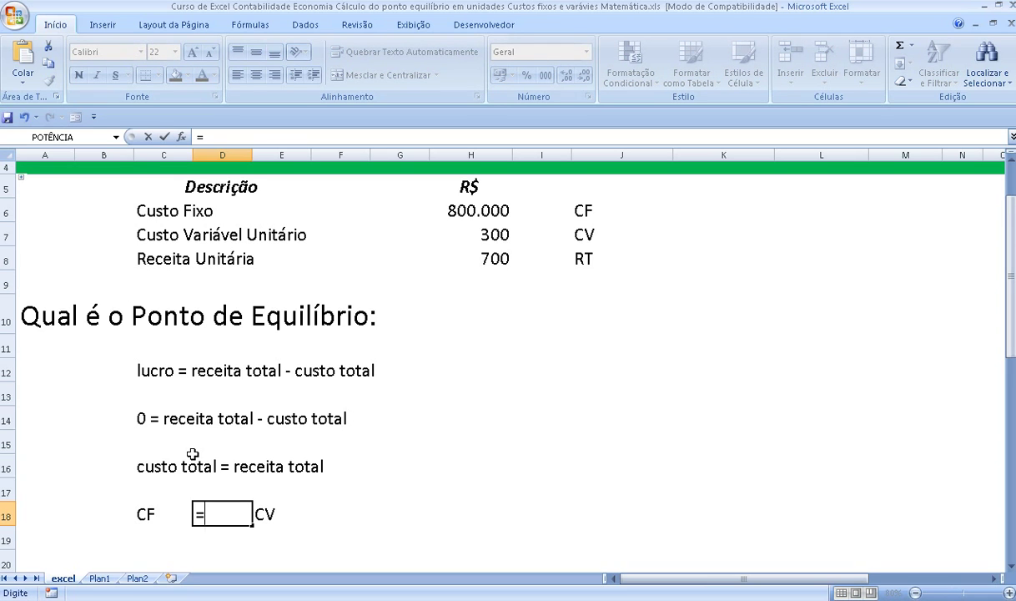
{"action": "type", "text": "+"}
{"action": "key", "text": "BackSpace"}
{"action": "key", "text": "Escape"}
- Enter a plus sign in D18 between CF and CV, and an equals sign in F18
{"action": "type", "text": "+"}
{"action": "key", "text": "Return"}
{"action": "key", "text": "Up"}
{"action": "key", "text": "Right"}
{"action": "key", "text": "Right"}
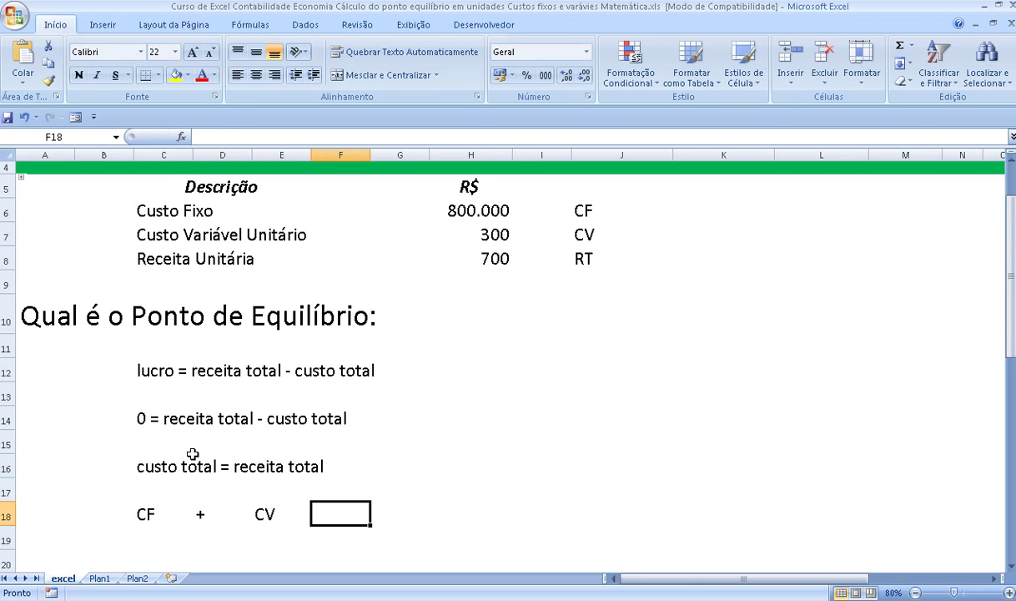
{"action": "type", "text": "="}
{"action": "key", "text": "Tab"}
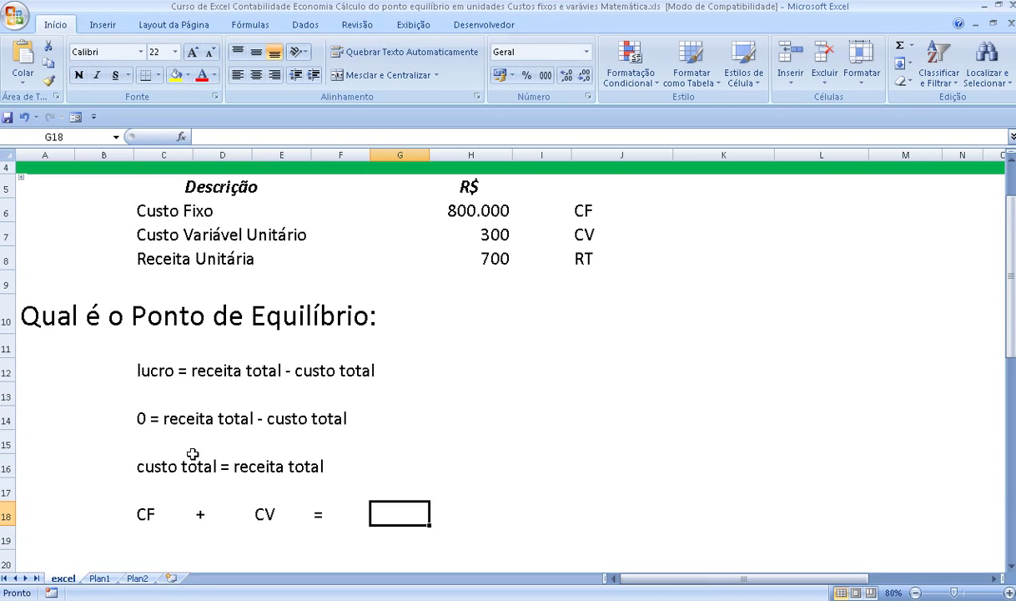
- Complete the row 18 equation with RT in G18
{"action": "type", "text": "RT"}
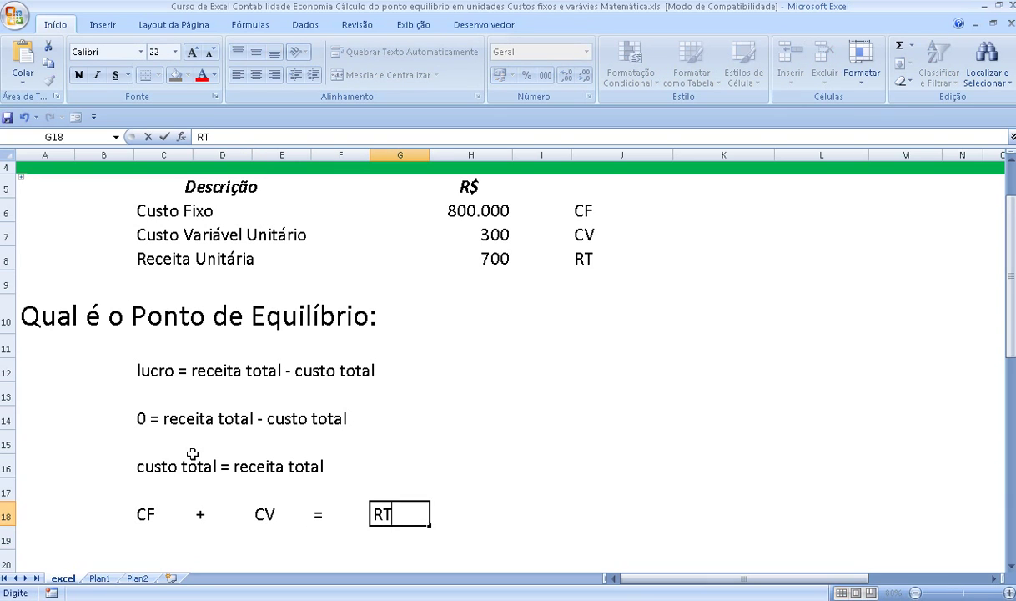
{"action": "key", "text": "Return"}
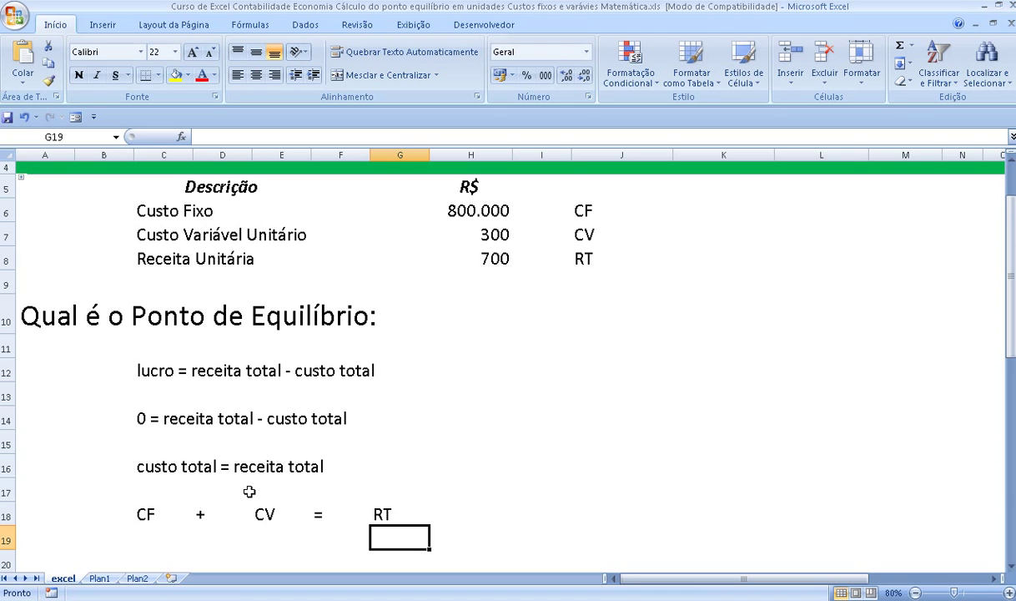
- Link C20 to the fixed cost in H6 and widen column C to fit the number
{"action": "left_click", "coordinate": [148, 551]}
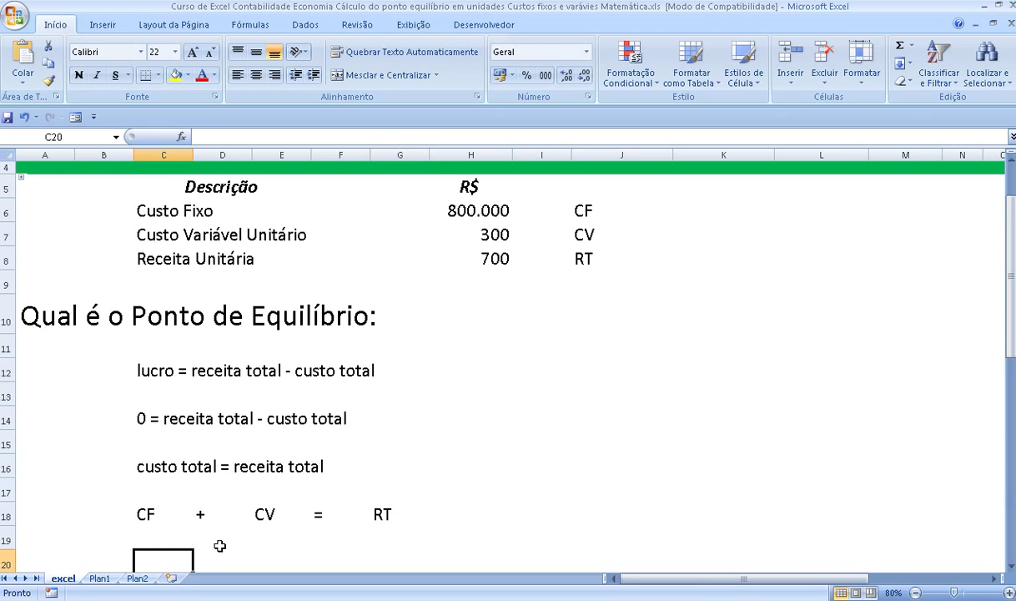
{"action": "type", "text": "="}
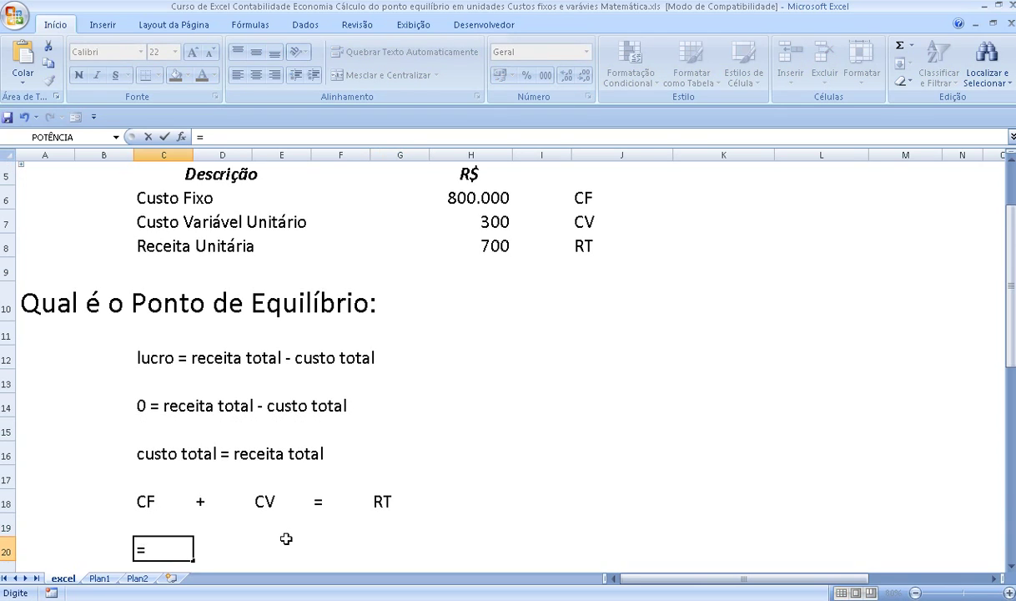
{"action": "left_click", "coordinate": [486, 194]}
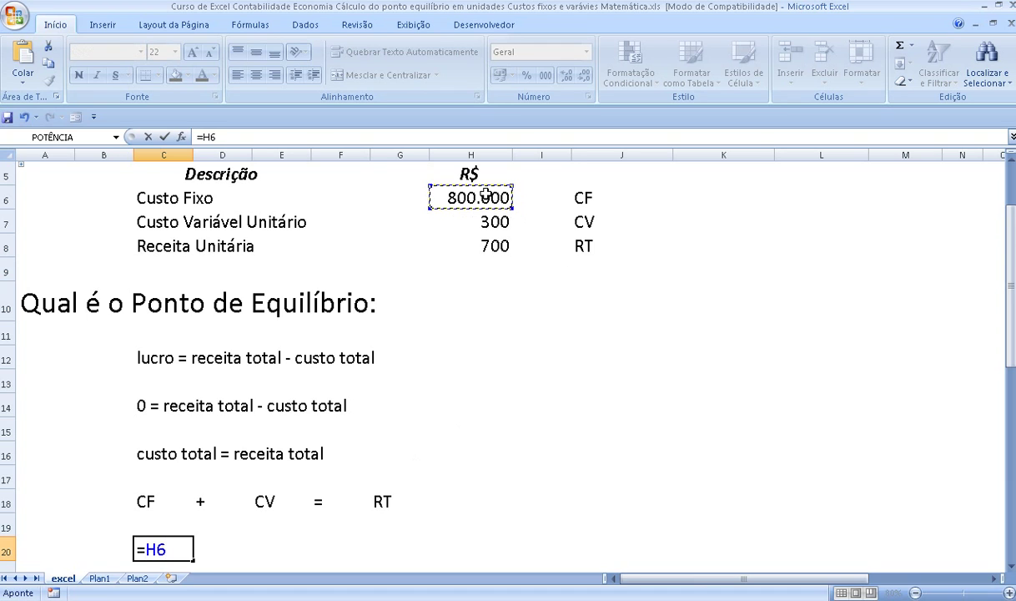
{"action": "key", "text": "Return"}
{"action": "key", "text": "Up"}
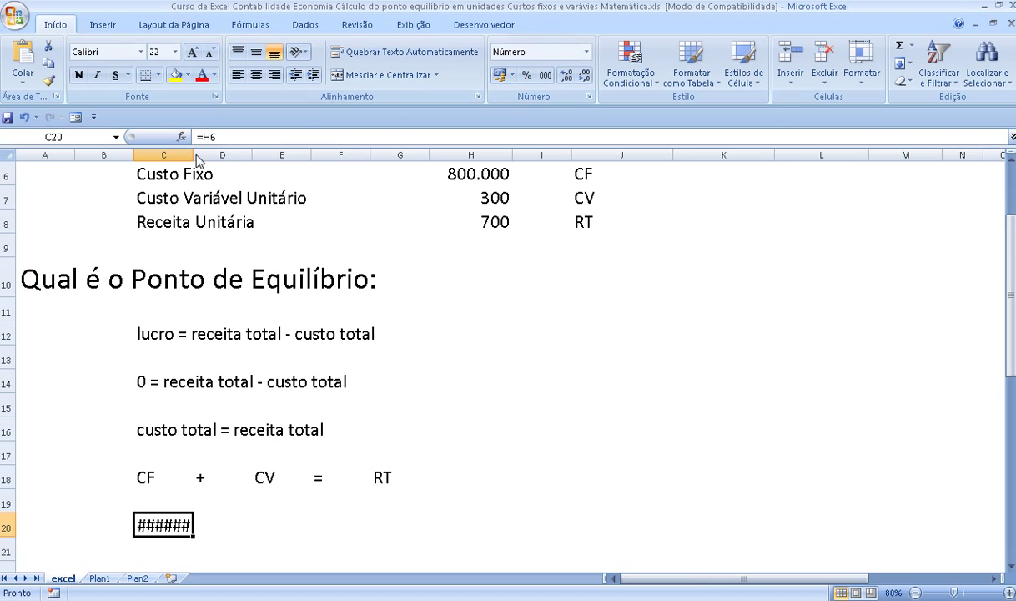
{"action": "left_click_drag", "start_coordinate": [194, 154], "coordinate": [223, 155]}
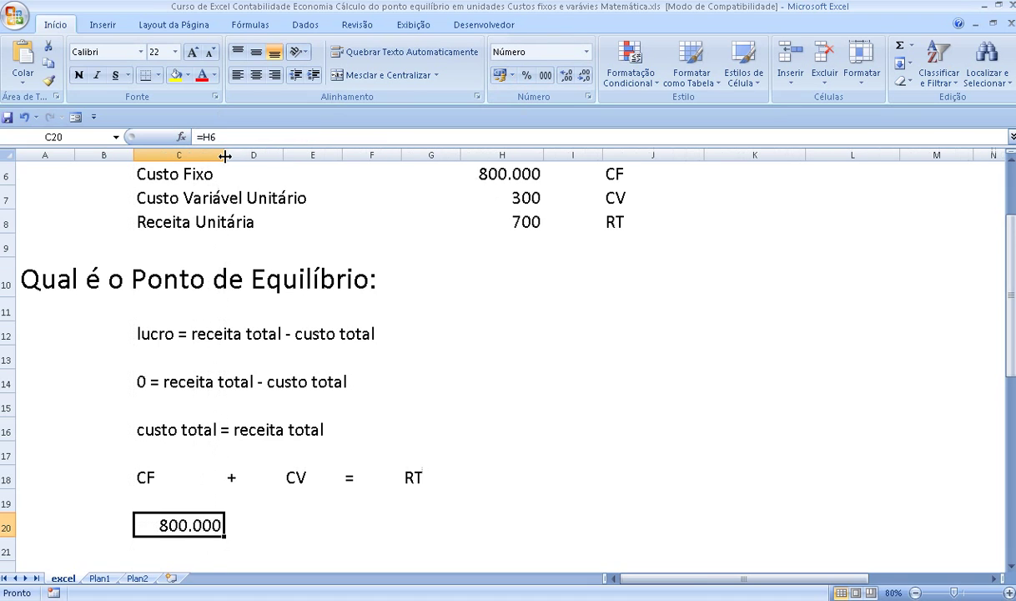
- Continue the row 20 equation with a plus sign in D20 and the unit variable cost 300 in E20
{"action": "left_click", "coordinate": [273, 525]}
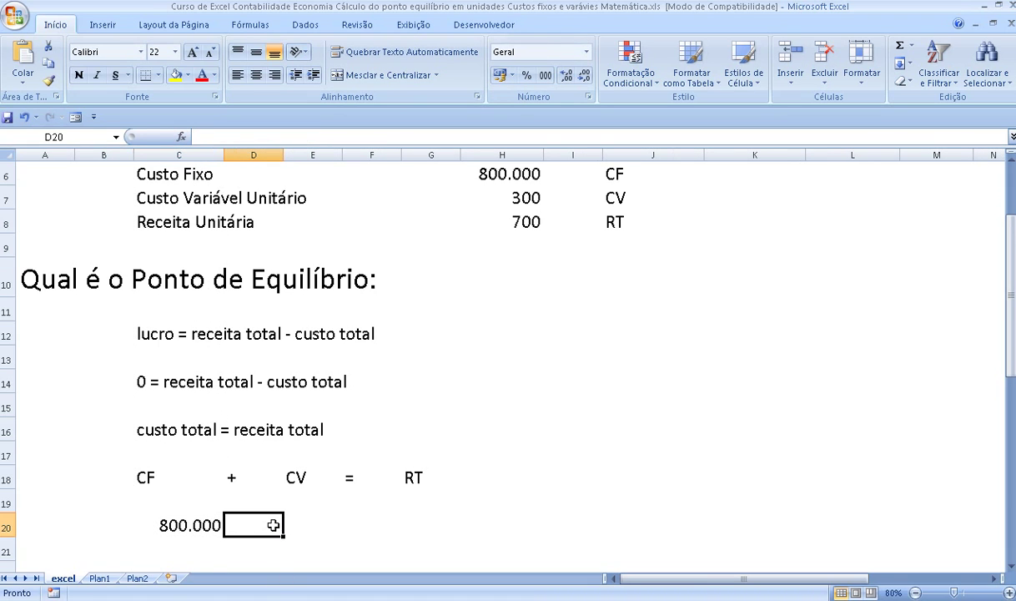
{"action": "type", "text": "+"}
{"action": "key", "text": "Return"}
{"action": "key", "text": "Up"}
{"action": "key", "text": "Right"}
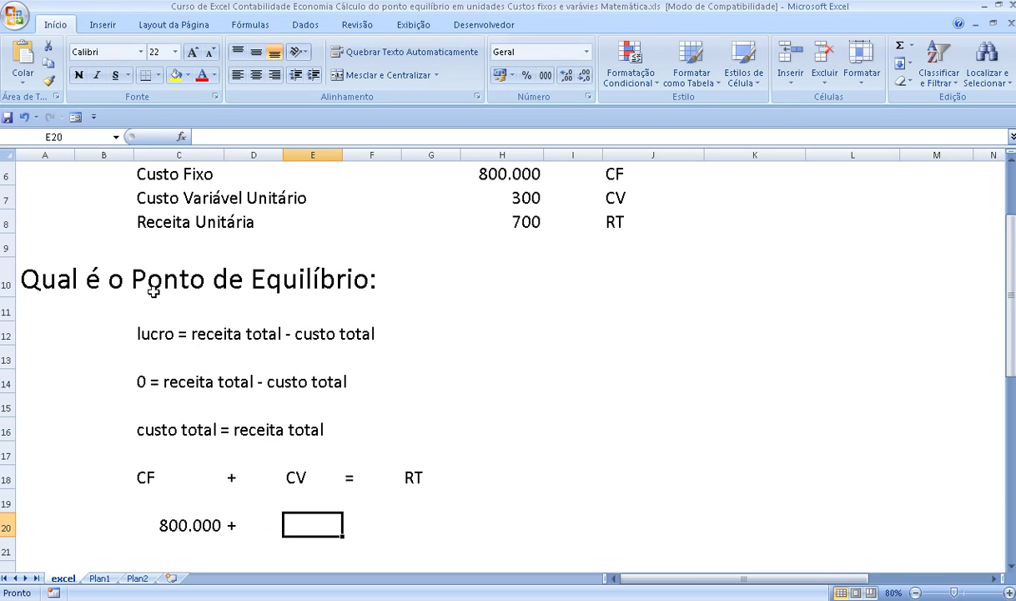
{"action": "left_click_drag", "start_coordinate": [146, 198], "coordinate": [490, 204]}
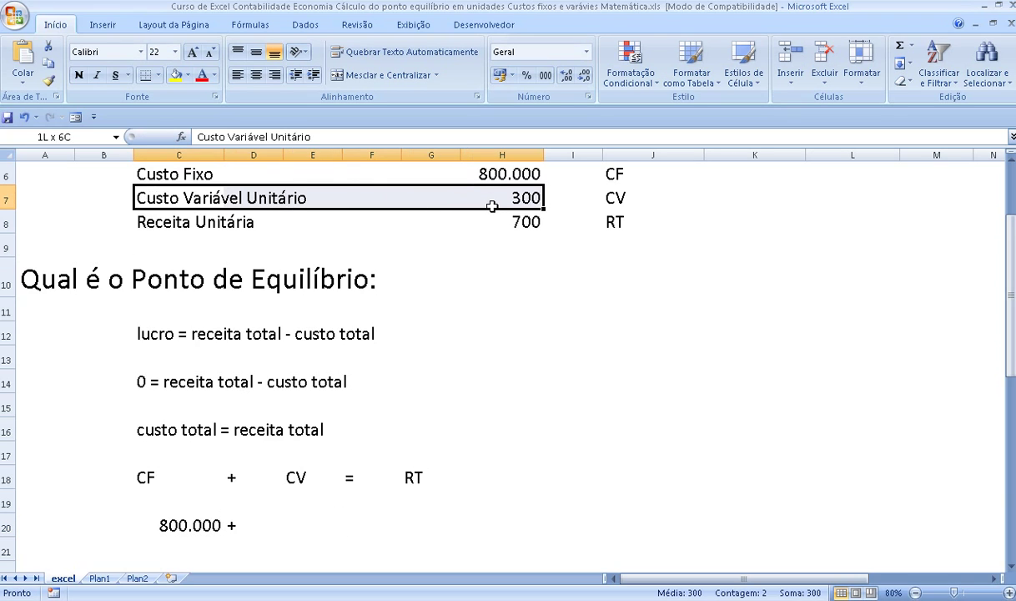
{"action": "left_click", "coordinate": [331, 527]}
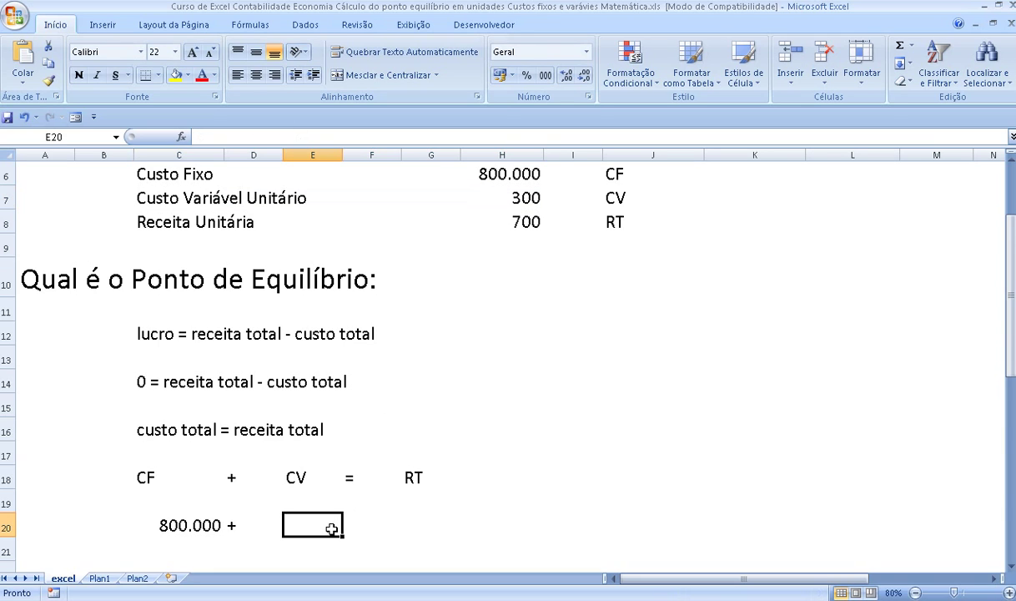
{"action": "type", "text": "300"}
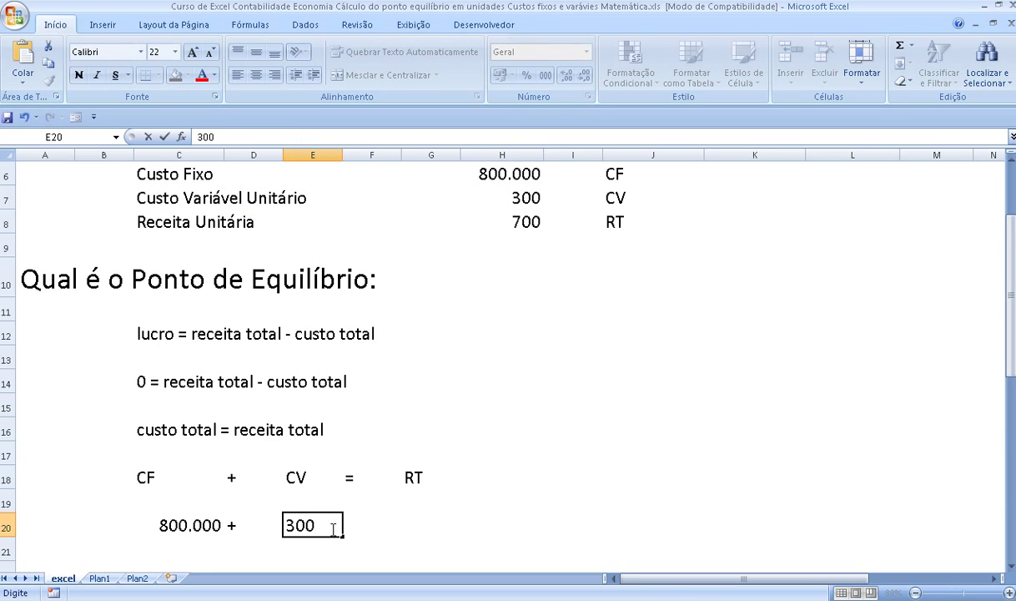
{"action": "key", "text": "Return"}
{"action": "key", "text": "Up"}
{"action": "key", "text": "Right"}
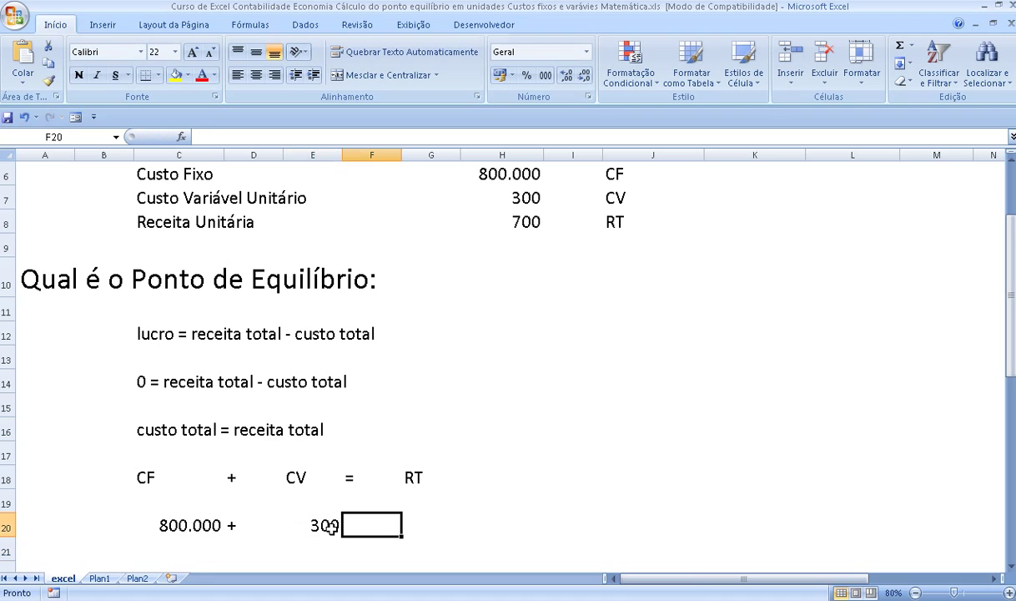
- Extend the row 20 equation with X in F20, q in G20 and an equals sign in H20
{"action": "type", "text": "X"}
{"action": "key", "text": "Right"}
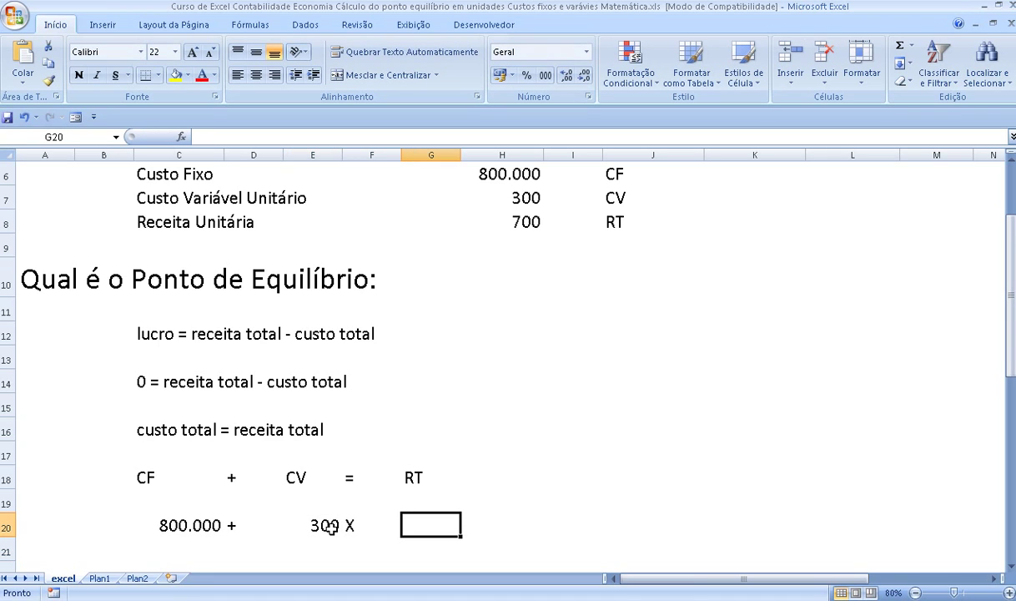
{"action": "type", "text": "q"}
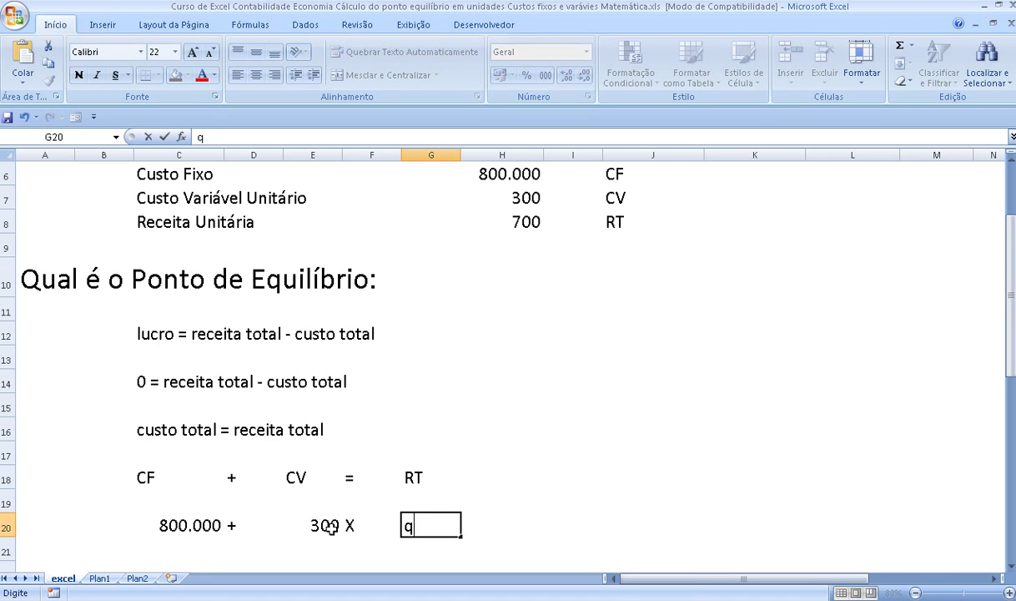
{"action": "key", "text": "Right"}
{"action": "type", "text": "="}
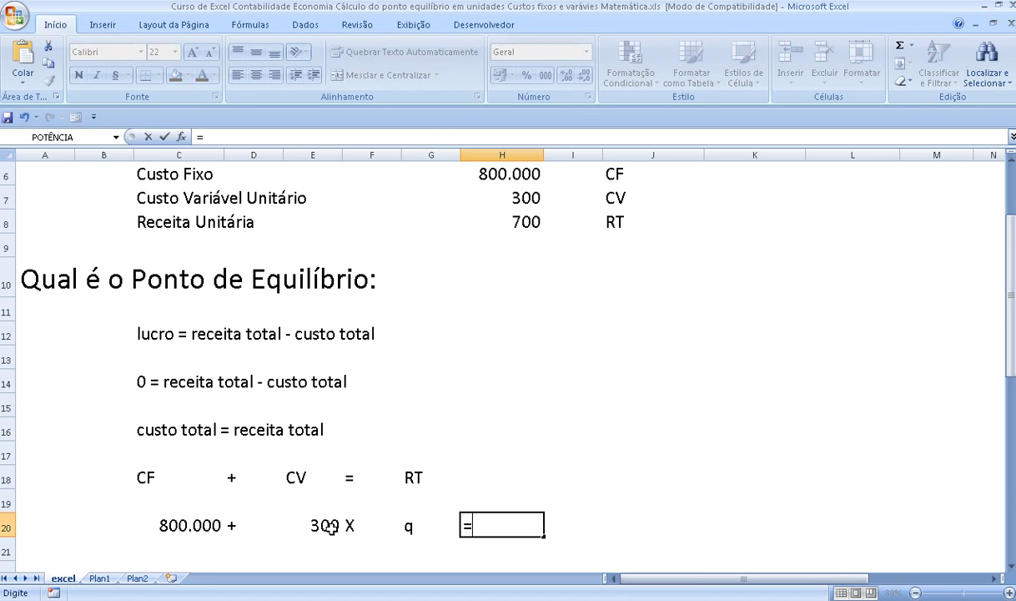
{"action": "key", "text": "Right"}
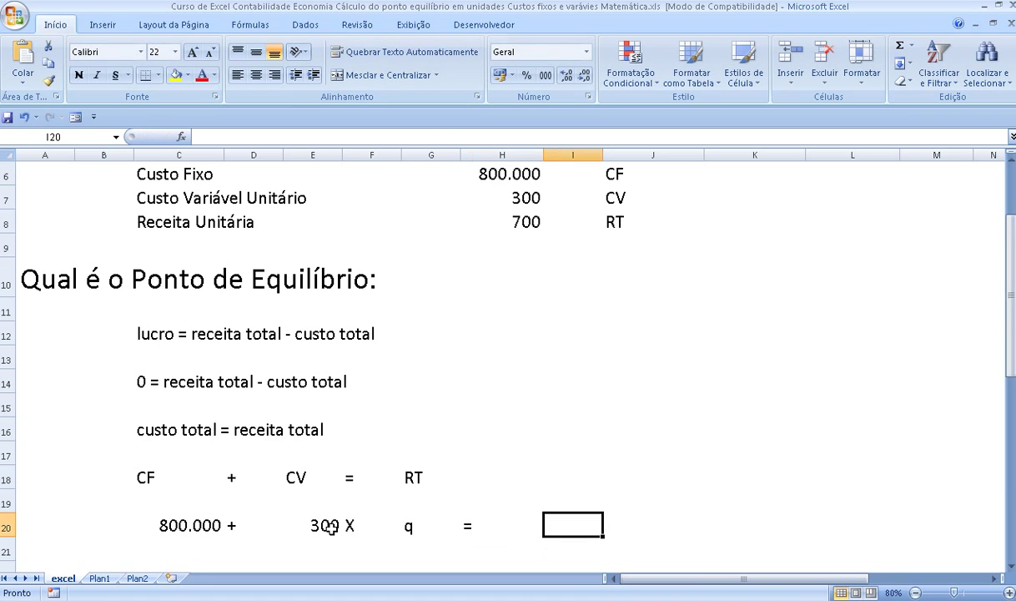
- Fill the right side of the row 20 equation with =H8 in I20, X in J20 and Q in K20
{"action": "type", "text": "="}
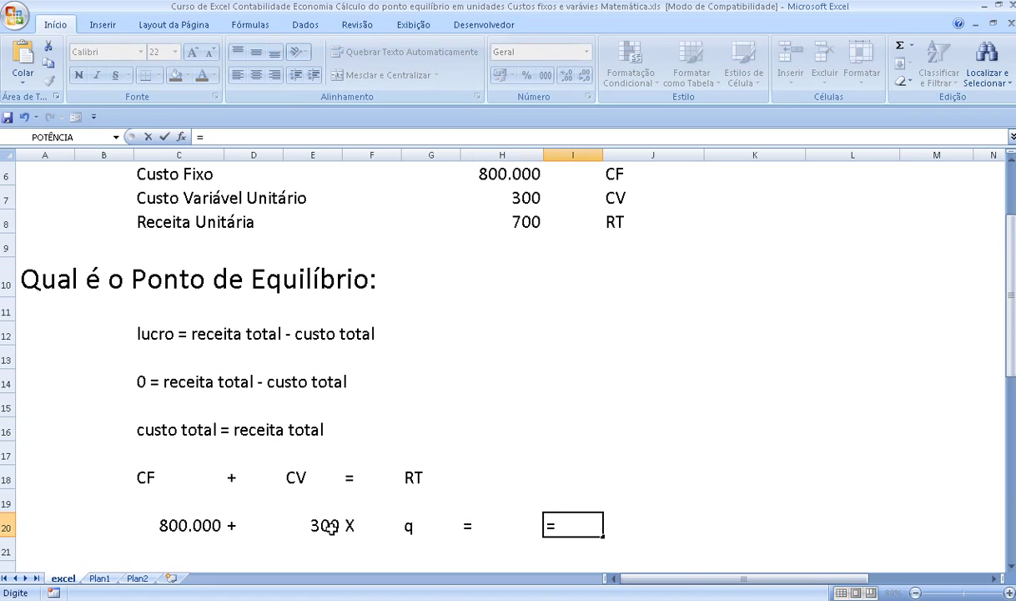
{"action": "left_click", "coordinate": [524, 222]}
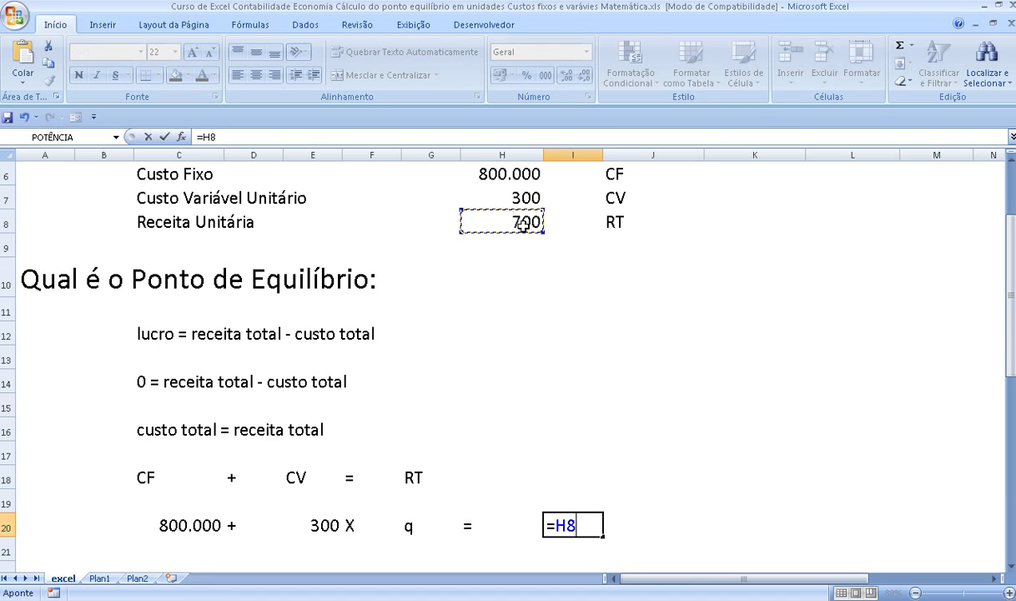
{"action": "key", "text": "Return"}
{"action": "key", "text": "Up"}
{"action": "key", "text": "Right"}
{"action": "type", "text": "X"}
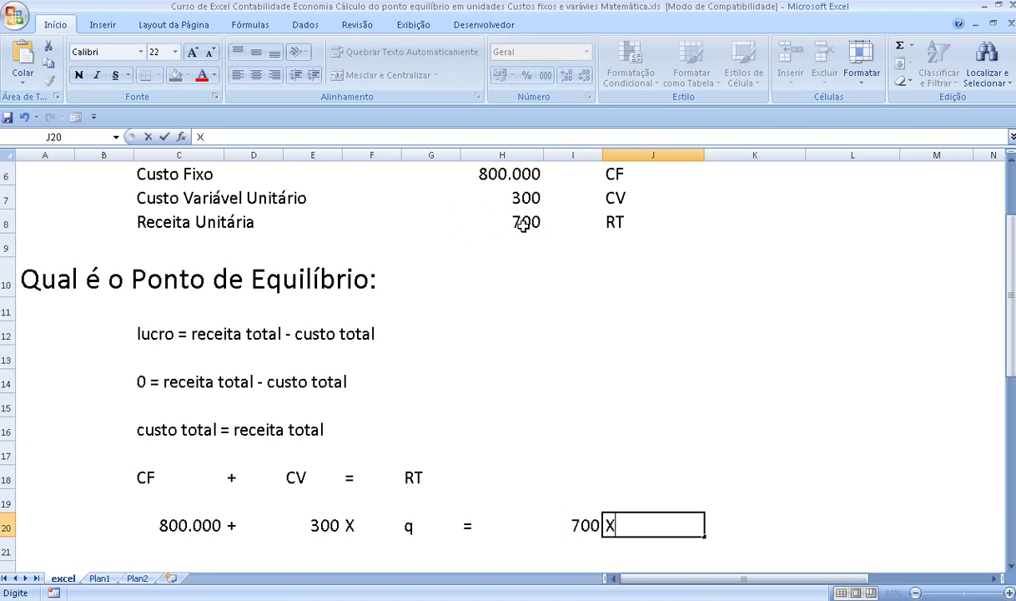
{"action": "key", "text": "Right"}
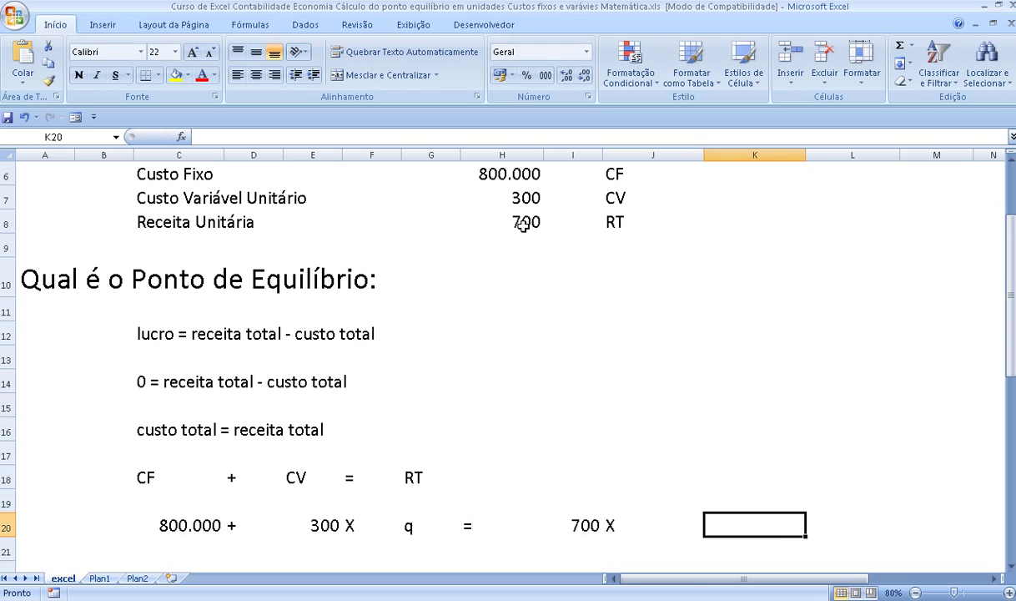
{"action": "type", "text": "Q"}
{"action": "key", "text": "Return"}
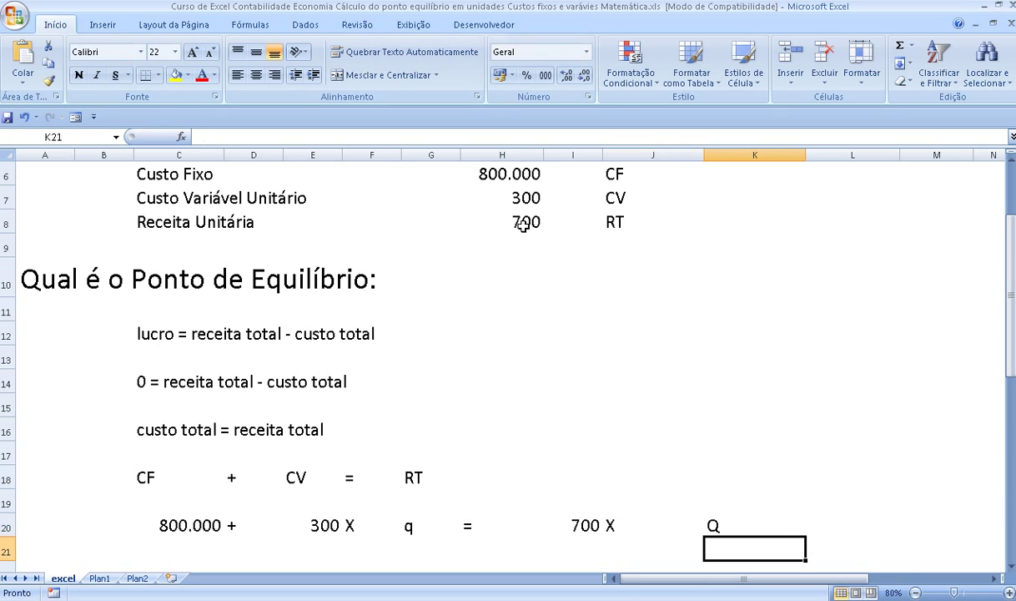
- Replace the lowercase quantity symbol in G20 with an uppercase Q
{"action": "key", "text": "Left"}
{"action": "key", "text": "Left"}
{"action": "key", "text": "Left"}
{"action": "key", "text": "Left"}
{"action": "key", "text": "Up"}
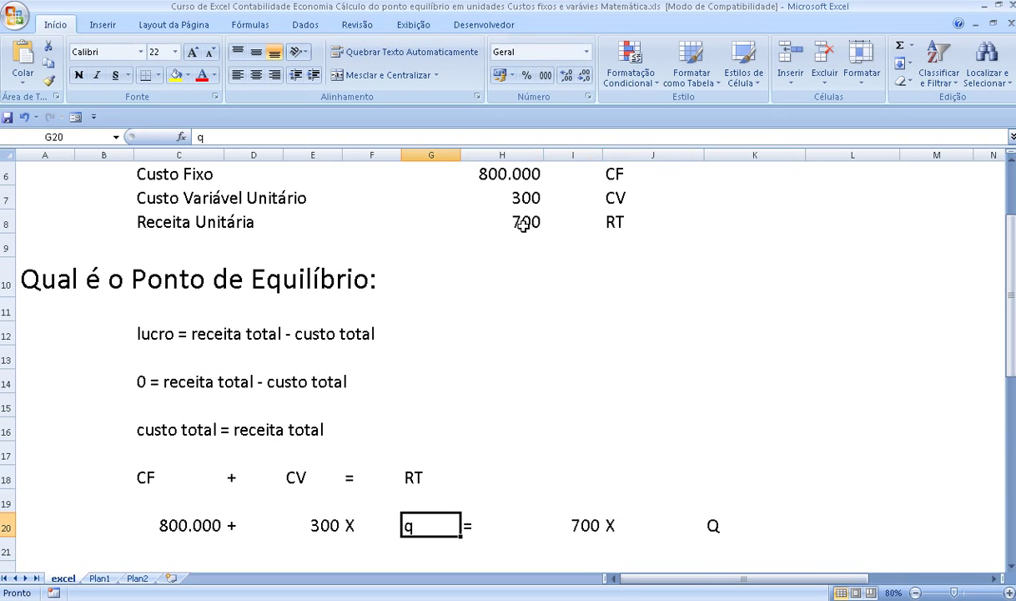
{"action": "type", "text": "Q"}
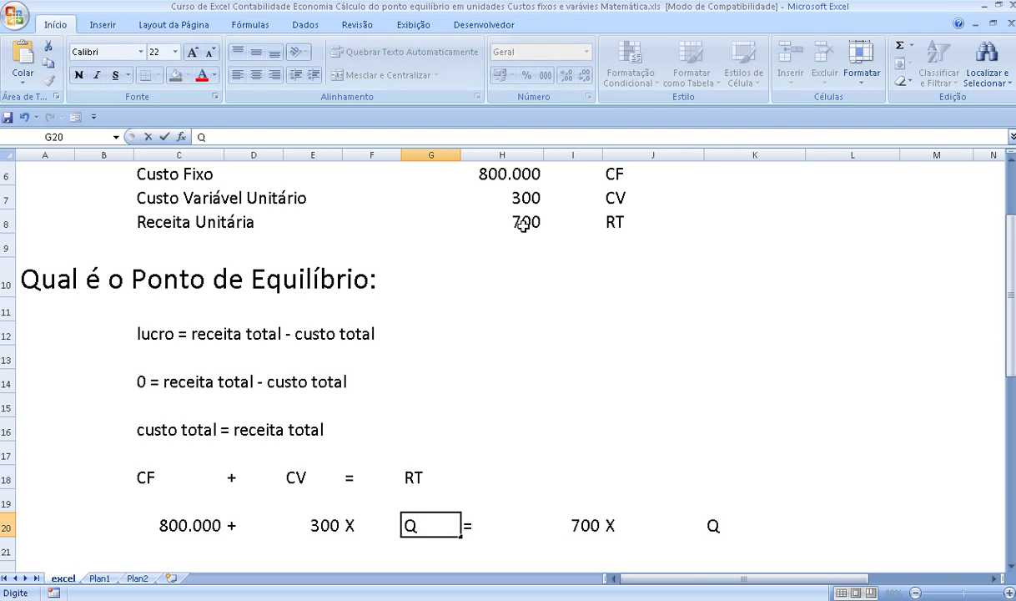
{"action": "key", "text": "Return"}
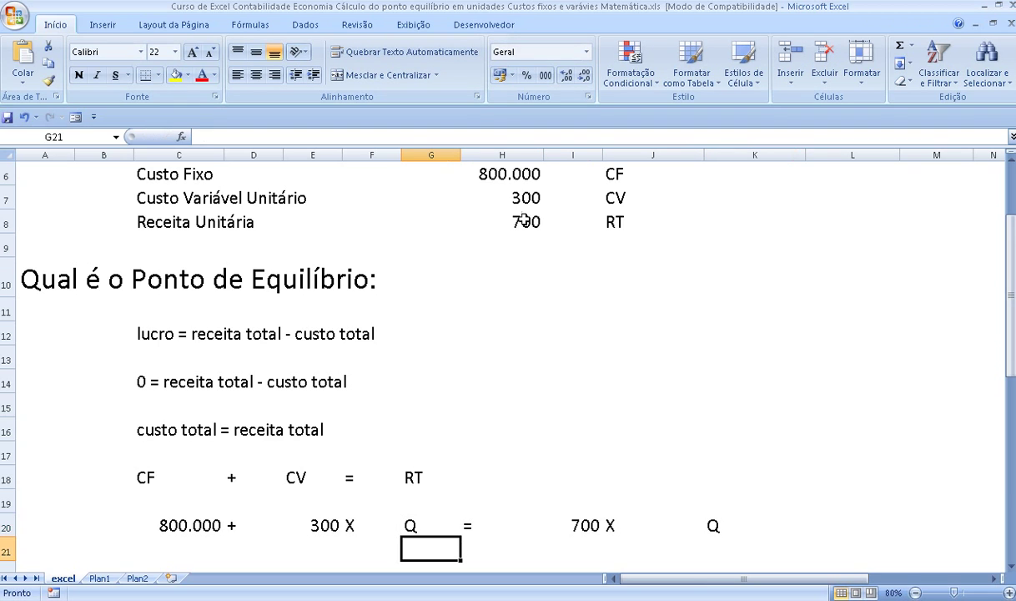
- Review the variable cost and revenue terms of the row 20 equation, comparing the quantity Q on both sides
{"action": "left_click_drag", "start_coordinate": [315, 524], "coordinate": [379, 524]}
{"action": "left_click", "coordinate": [312, 524]}
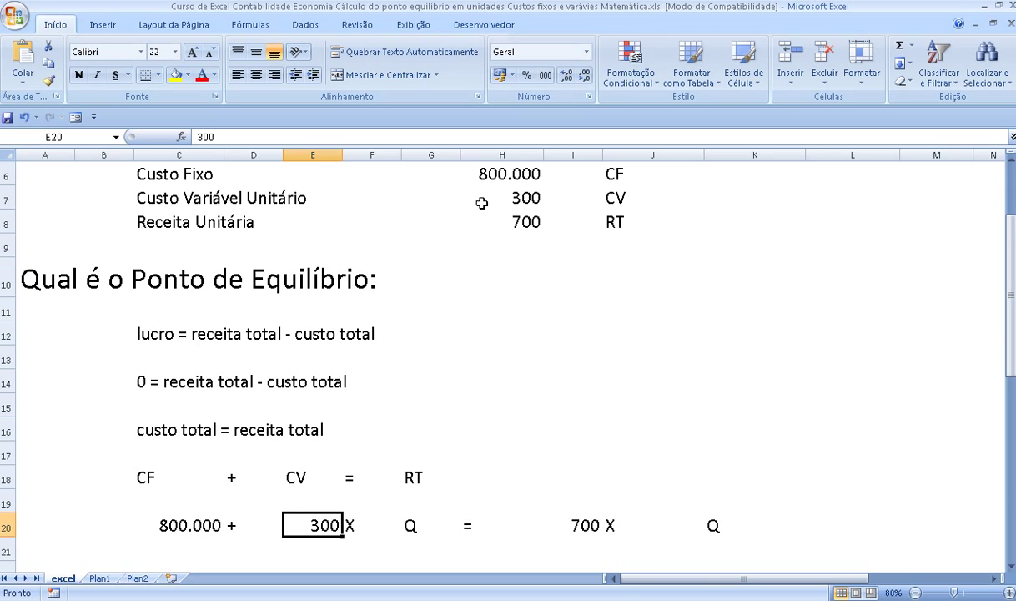
{"action": "left_click", "coordinate": [410, 527]}
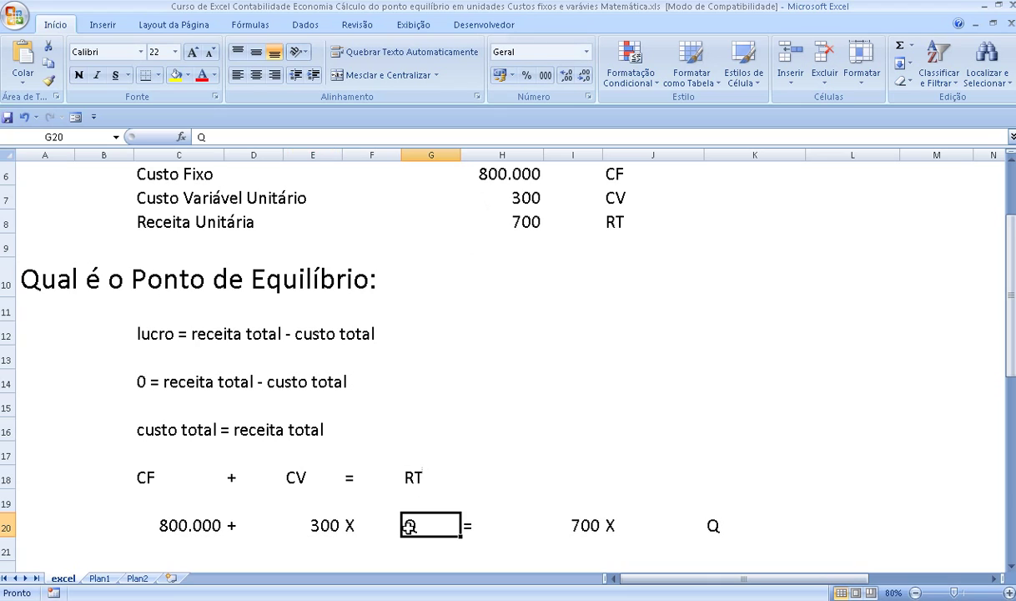
{"action": "left_click", "coordinate": [550, 526]}
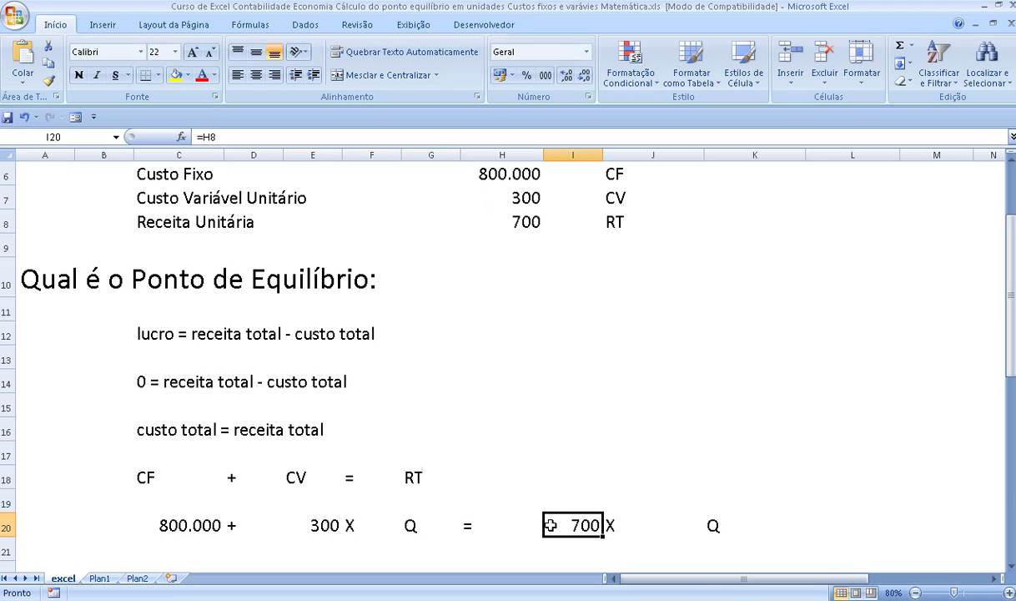
{"action": "left_click", "coordinate": [658, 524]}
{"action": "left_click", "coordinate": [713, 525]}
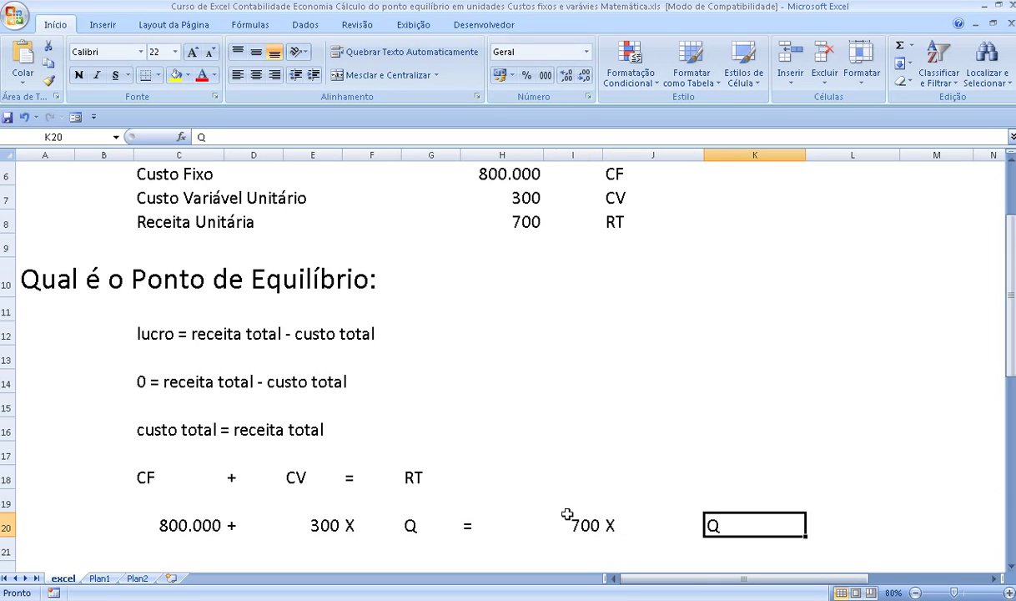
{"action": "left_click", "coordinate": [413, 525]}
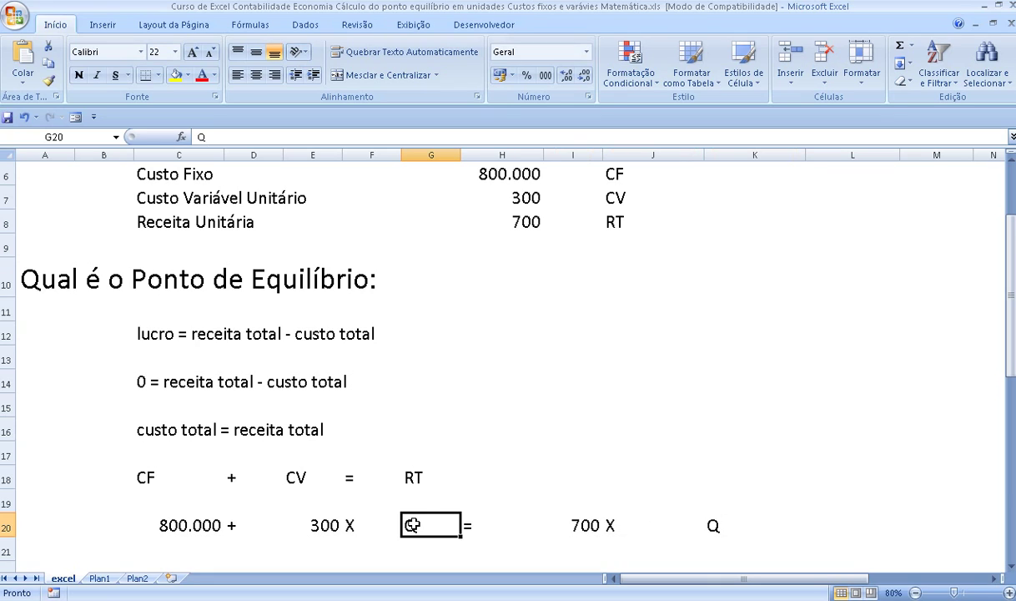
{"action": "left_click", "coordinate": [713, 525]}
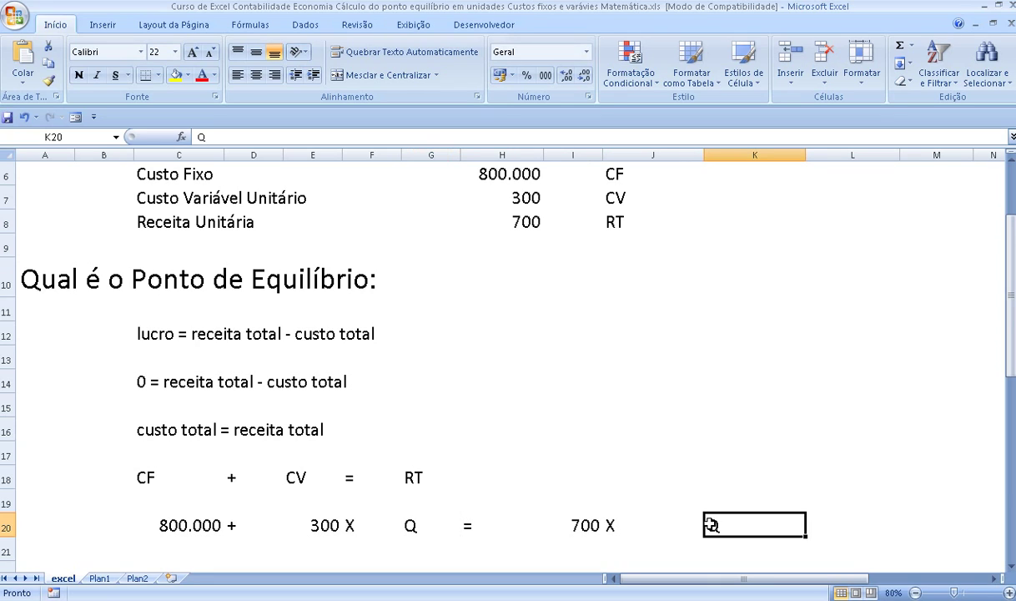
- Start the rearranged equation in row 21 by linking C21 to the fixed cost in C20
{"action": "scroll", "coordinate": [647, 546], "scroll_direction": "down", "scroll_amount": 1}
{"action": "left_click", "coordinate": [186, 486]}
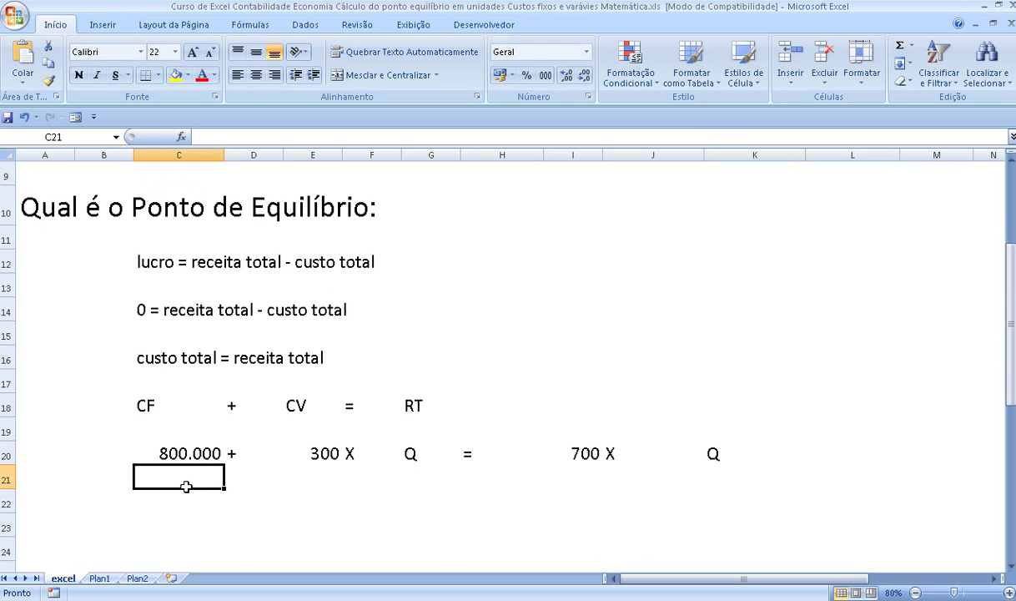
{"action": "type", "text": "="}
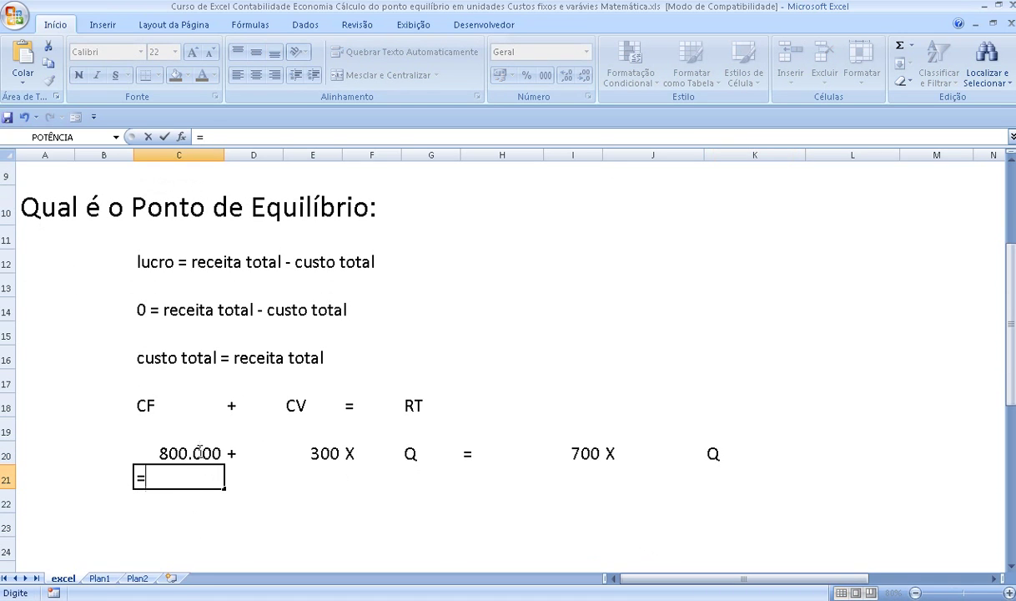
{"action": "left_click", "coordinate": [198, 451]}
{"action": "key", "text": "Return"}
{"action": "key", "text": "Up"}
- Enter an equals sign in E21 for the rearranged equation
{"action": "key", "text": "Right"}
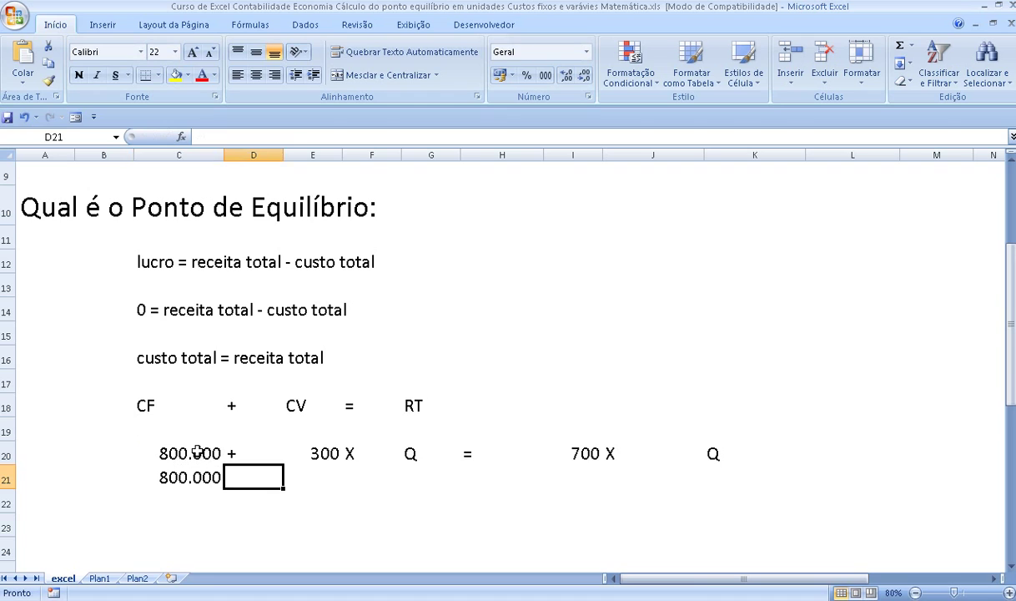
{"action": "key", "text": "Right"}
{"action": "type", "text": "="}
{"action": "key", "text": "Return"}
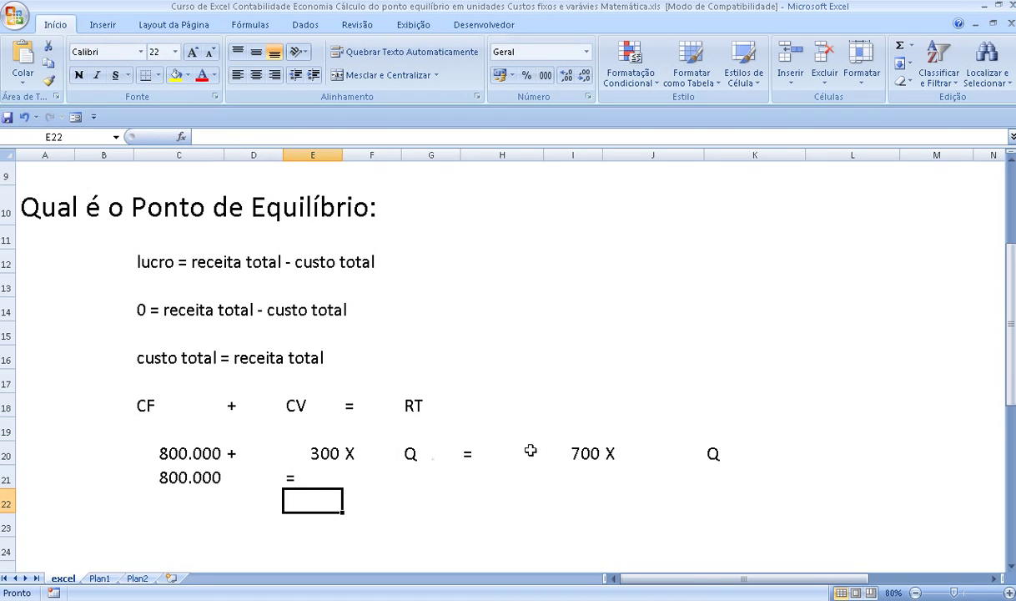
- Link F21 to the unit revenue in I20 with the formula =I20
{"action": "left_click", "coordinate": [360, 477]}
{"action": "type", "text": "="}
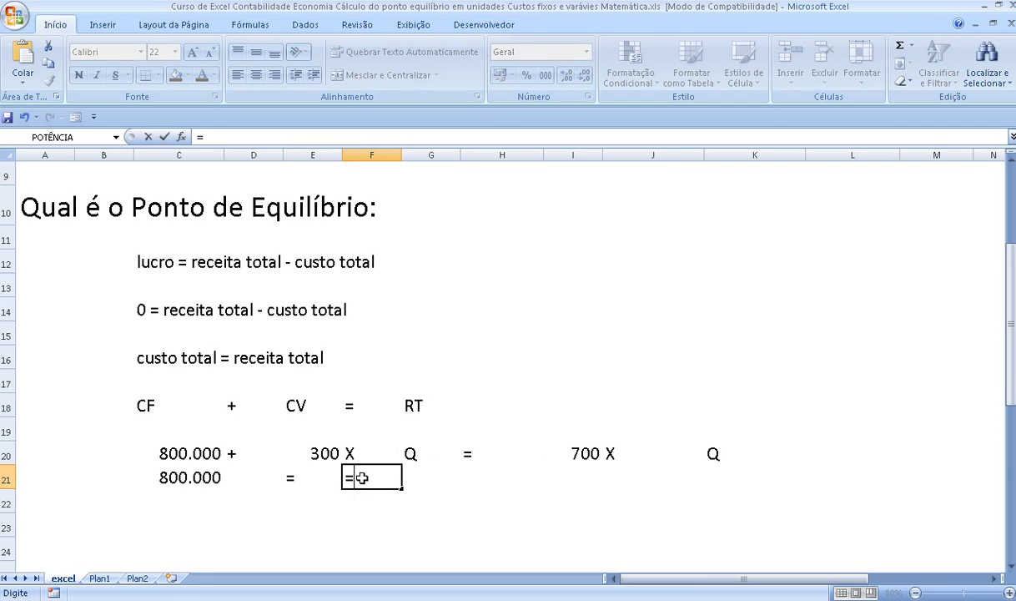
{"action": "left_click", "coordinate": [575, 460]}
{"action": "key", "text": "Return"}
{"action": "key", "text": "Up"}
{"action": "key", "text": "Right"}
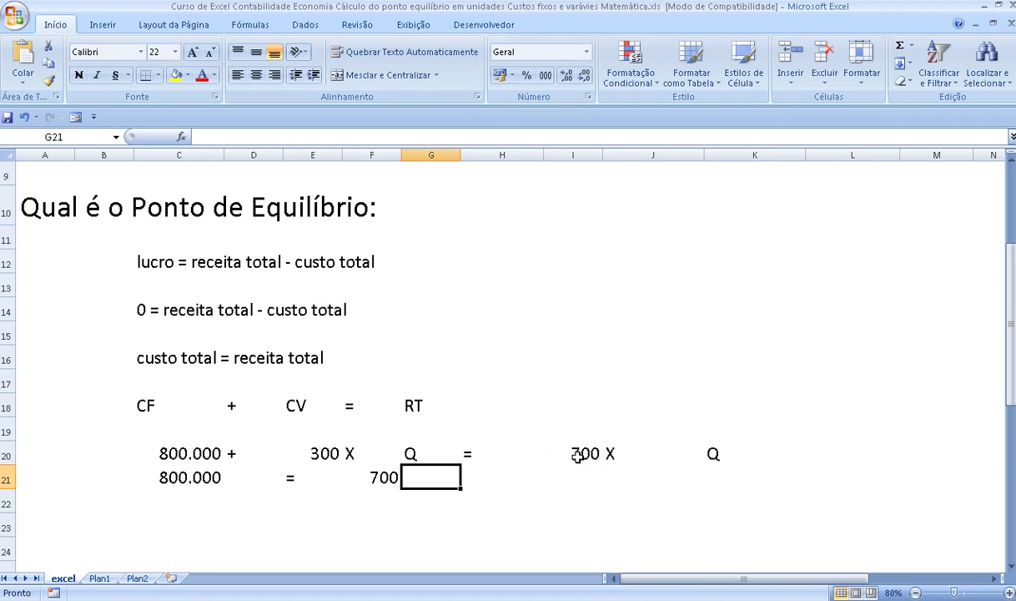
- Enter the multiplication sign X in G21 and the quantity symbol Q in H21
{"action": "type", "text": "X"}
{"action": "key", "text": "ctrl+Return"}
{"action": "key", "text": "Right"}
{"action": "type", "text": "Q"}
{"action": "key", "text": "Return"}
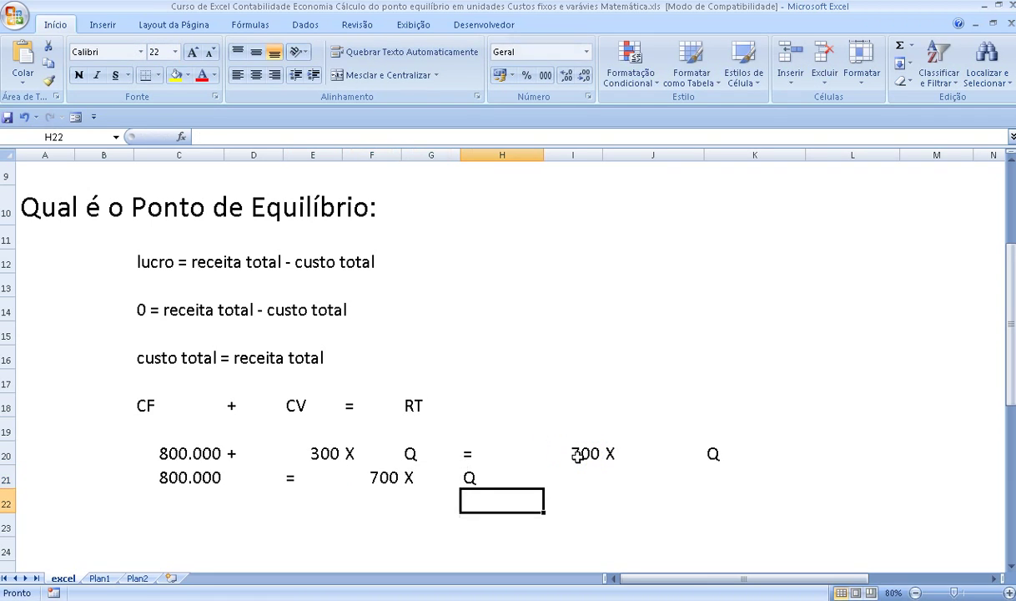
- Enter a minus sign in I21 and link J21 to the unit variable cost in E20
{"action": "key", "text": "Up"}
{"action": "key", "text": "Right"}
{"action": "type", "text": "-"}
{"action": "key", "text": "ctrl+Return"}
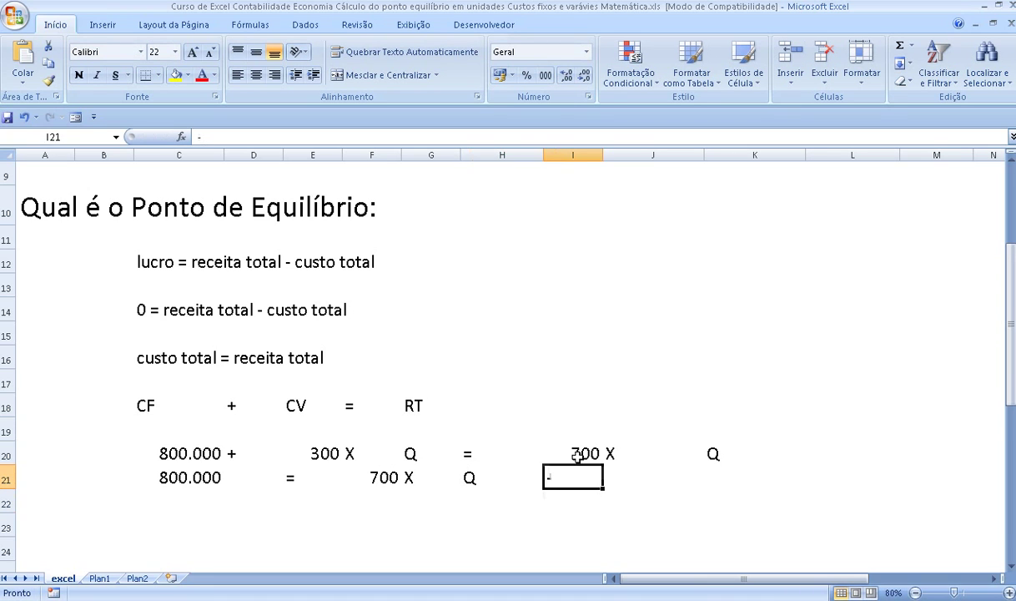
{"action": "key", "text": "Right"}
{"action": "type", "text": "="}
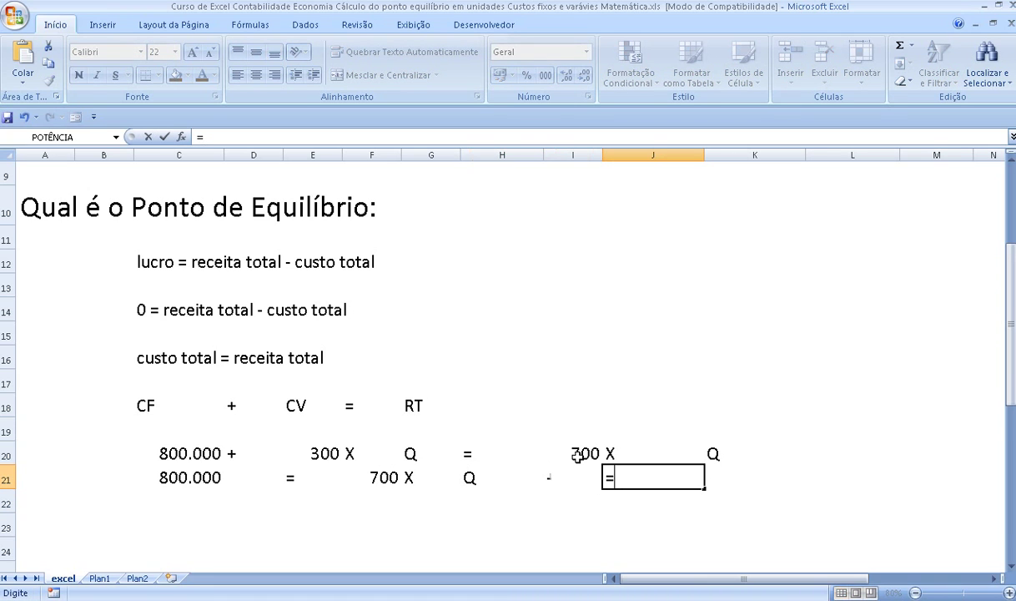
{"action": "left_click", "coordinate": [325, 452]}
{"action": "key", "text": "ctrl+Return"}
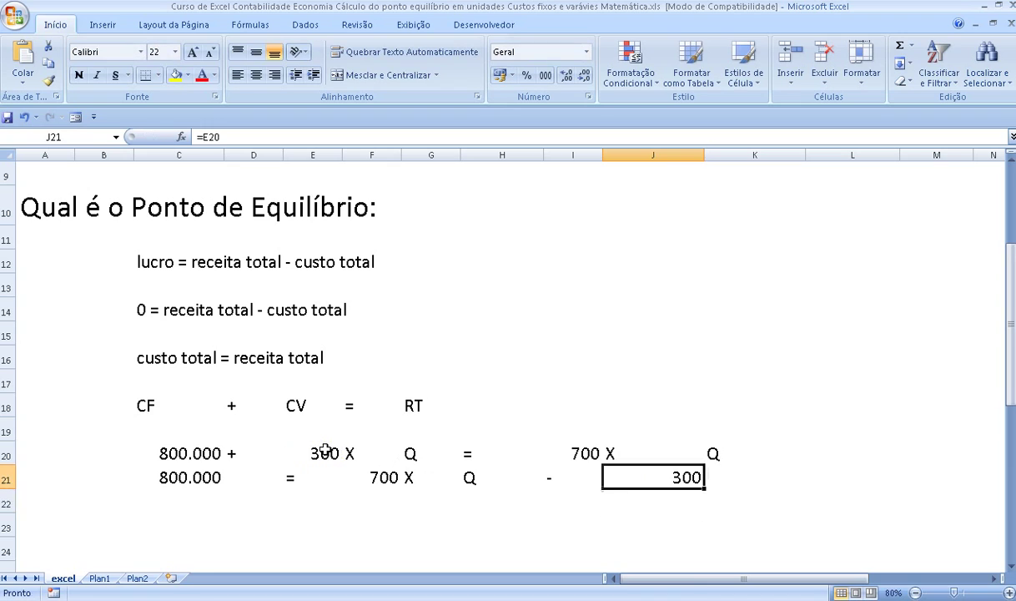
{"action": "key", "text": "Right"}
{"action": "type", "text": "X"}
{"action": "key", "text": "Return"}
{"action": "key", "text": "Up"}
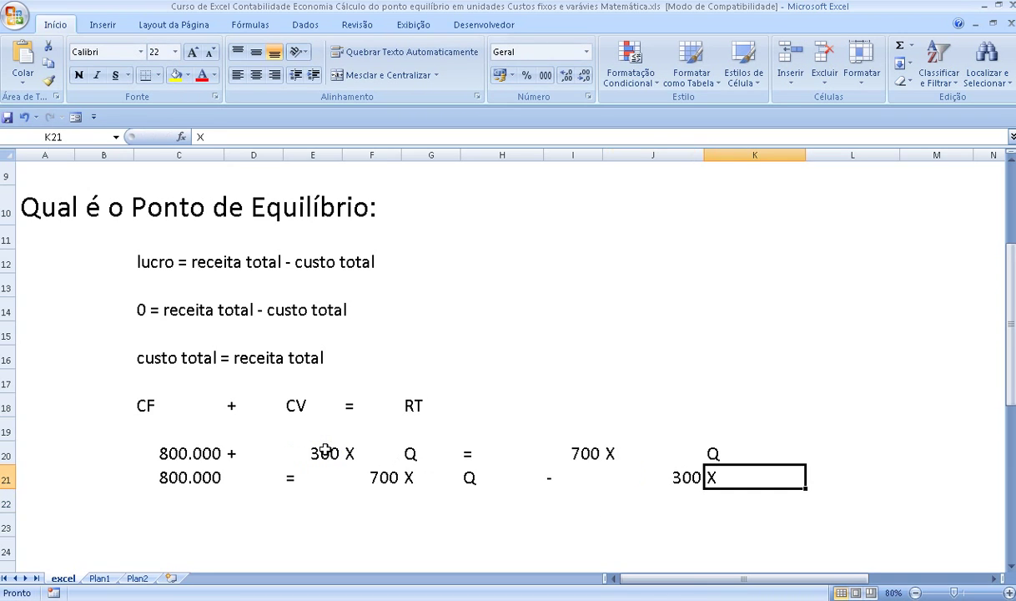
{"action": "type", "text": "Q"}
{"action": "key", "text": "Return"}
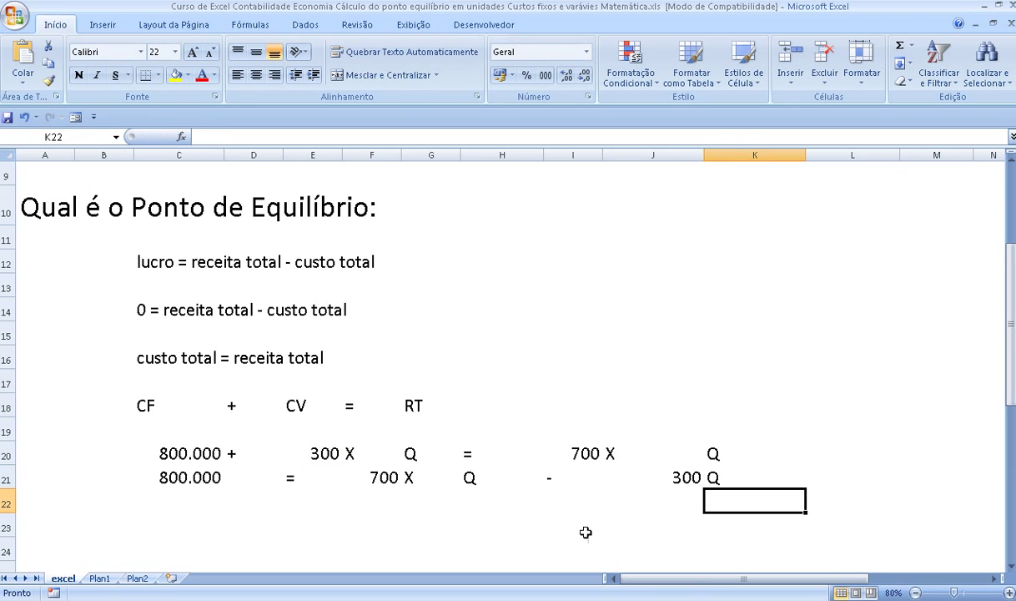
- Complete the row 21 equation with the multiplication sign X in K21 and the quantity symbol Q in L21
{"action": "left_click", "coordinate": [723, 479]}
{"action": "type", "text": "X"}
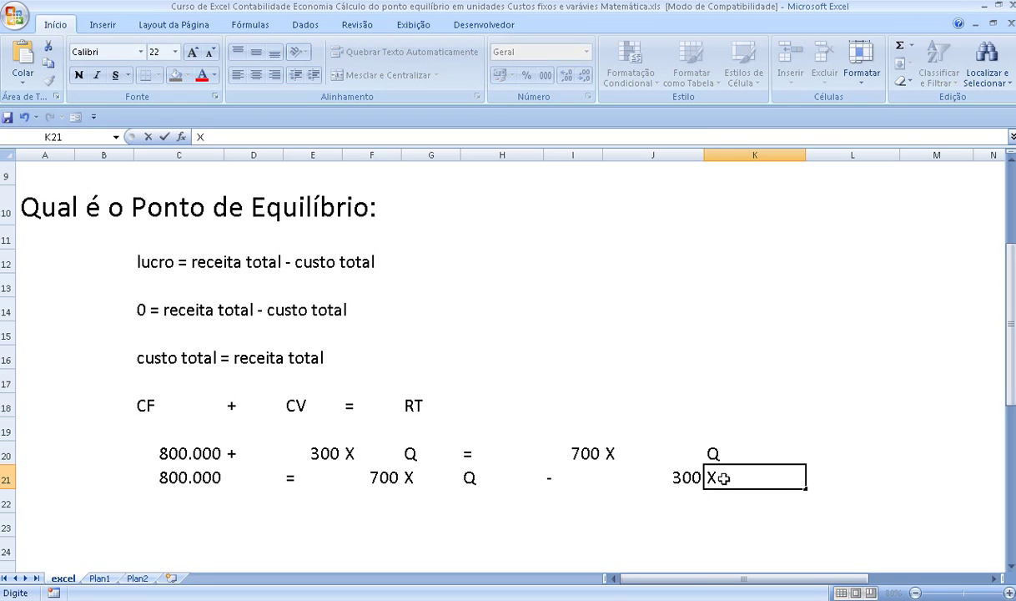
{"action": "key", "text": "Return"}
{"action": "key", "text": "Up"}
{"action": "key", "text": "Right"}
{"action": "type", "text": "Q"}
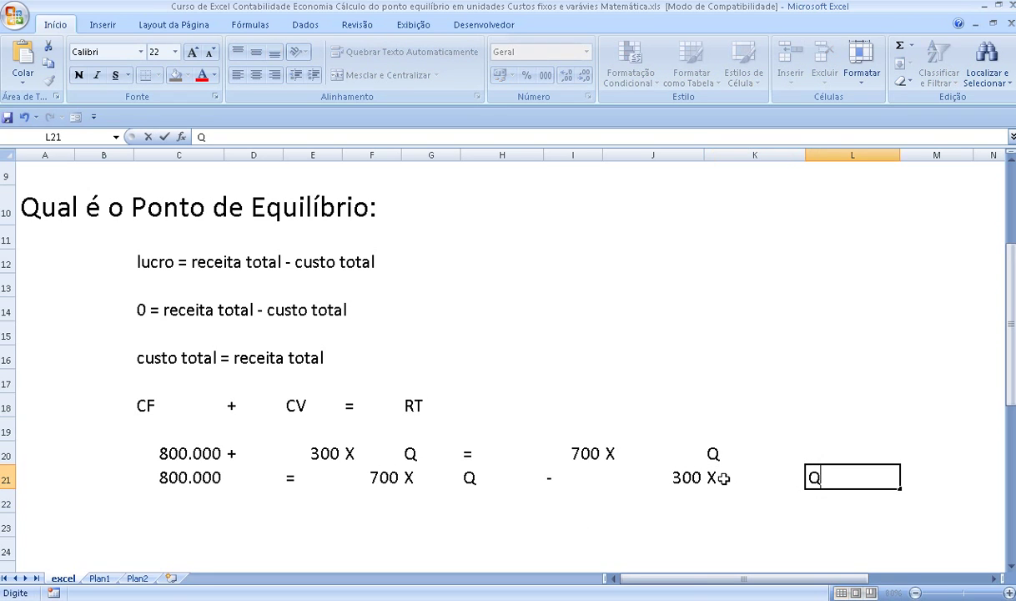
{"action": "key", "text": "Return"}
- Start the row 22 equation by linking C22 to the fixed cost in C21 and entering an equals sign in D22
{"action": "left_click", "coordinate": [193, 511]}
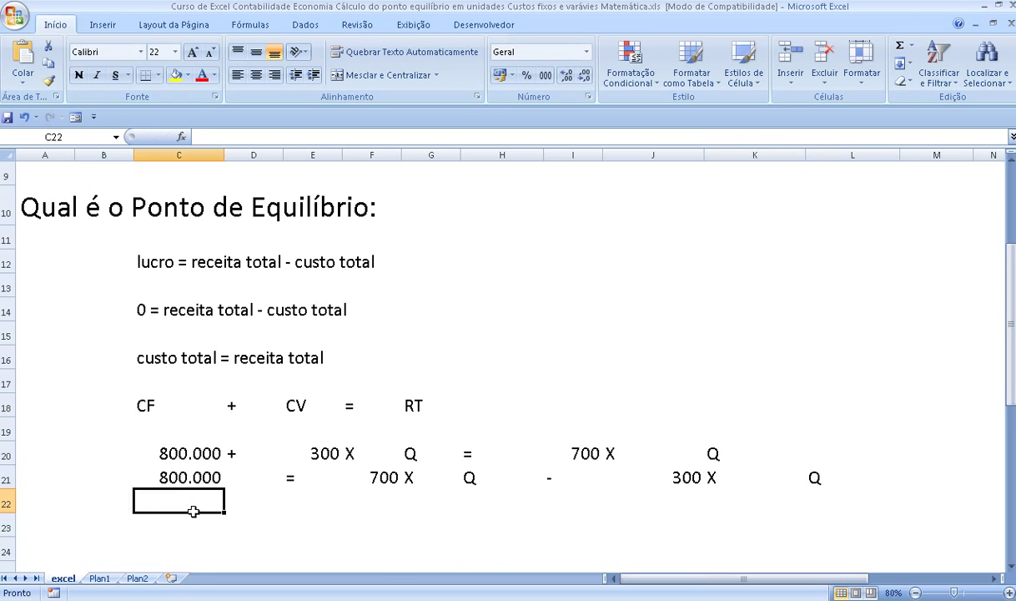
{"action": "type", "text": "="}
{"action": "left_click", "coordinate": [180, 477]}
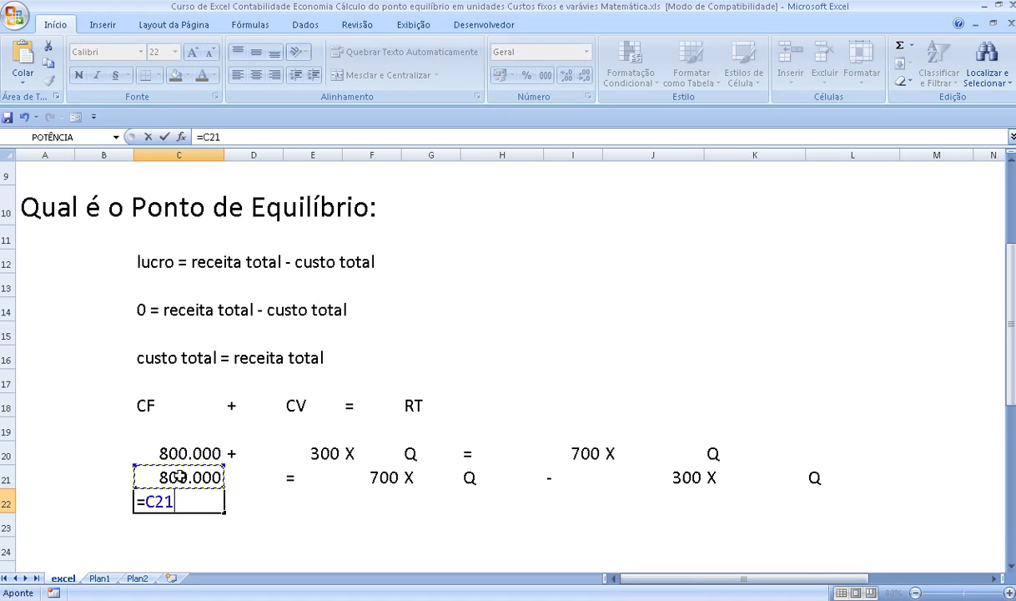
{"action": "key", "text": "Return"}
{"action": "key", "text": "Up"}
{"action": "key", "text": "Right"}
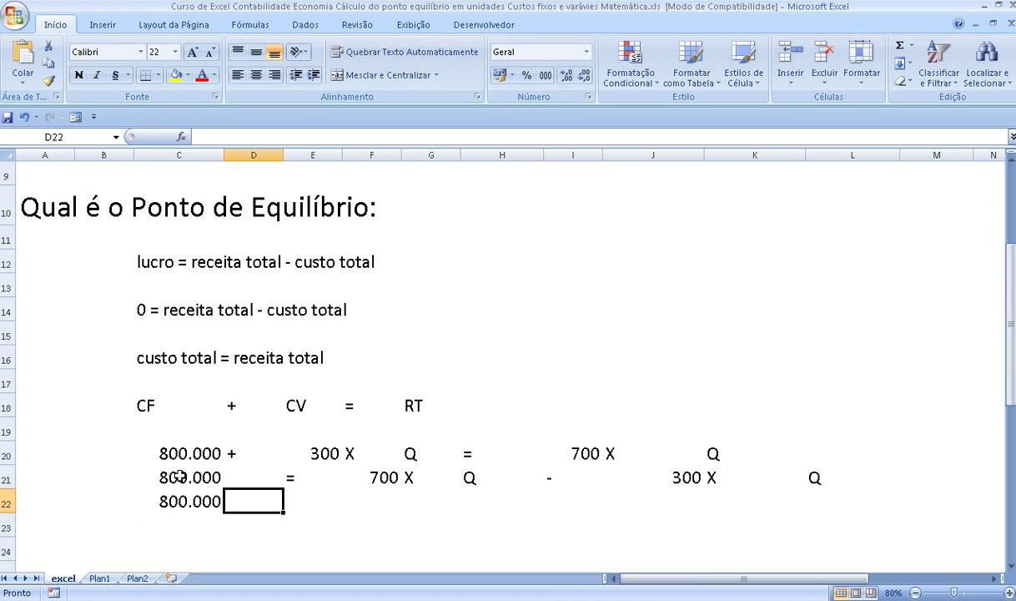
{"action": "type", "text": "="}
{"action": "key", "text": "Return"}
- Link F22 to the unit revenue in F21 and enter the quantity symbol Q in G22
{"action": "key", "text": "Up"}
{"action": "key", "text": "Right"}
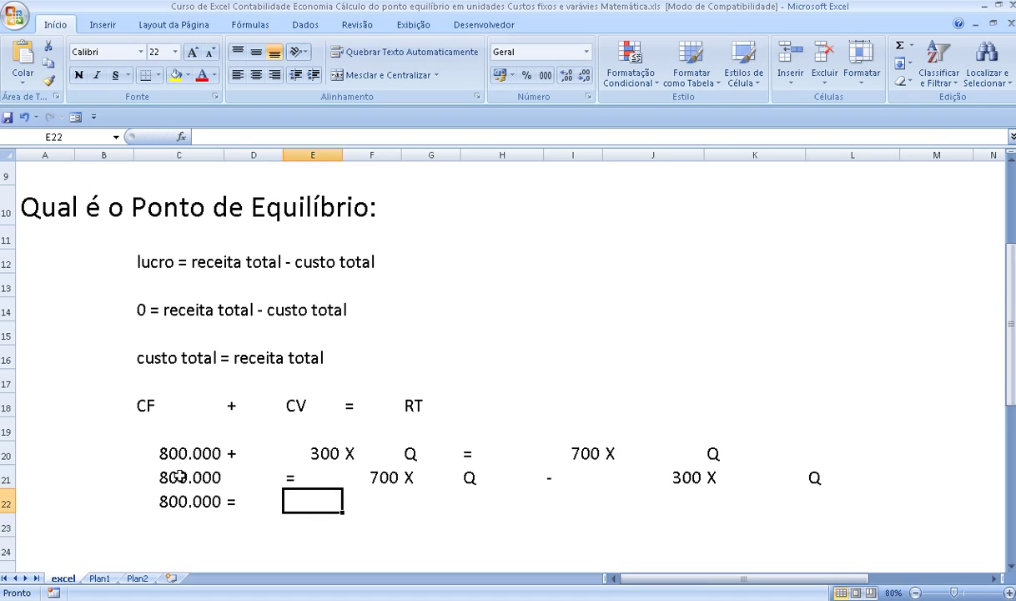
{"action": "key", "text": "Right"}
{"action": "type", "text": "="}
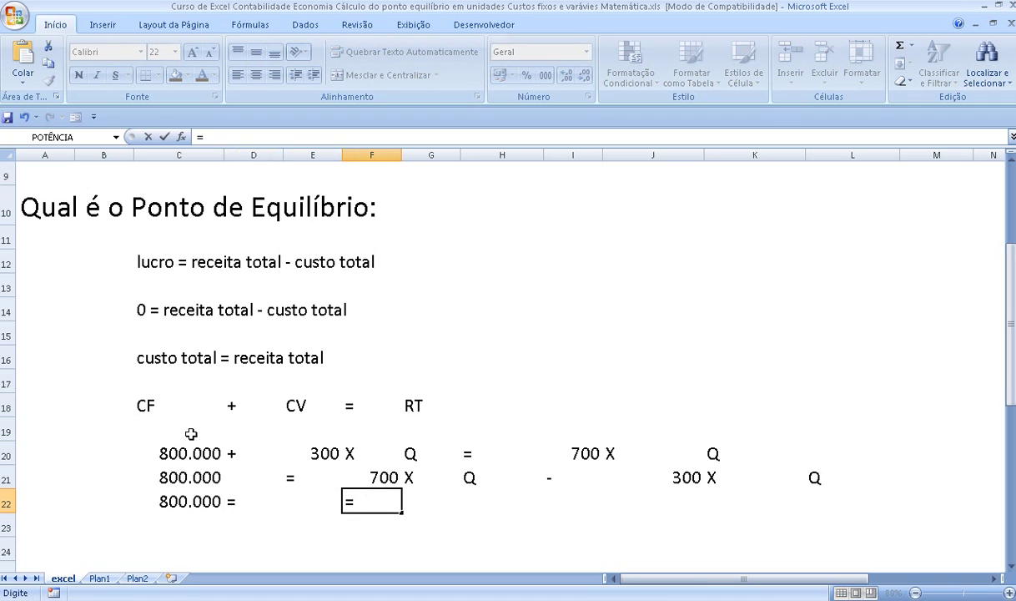
{"action": "left_click", "coordinate": [384, 477]}
{"action": "key", "text": "Return"}
{"action": "key", "text": "Up"}
{"action": "key", "text": "Right"}
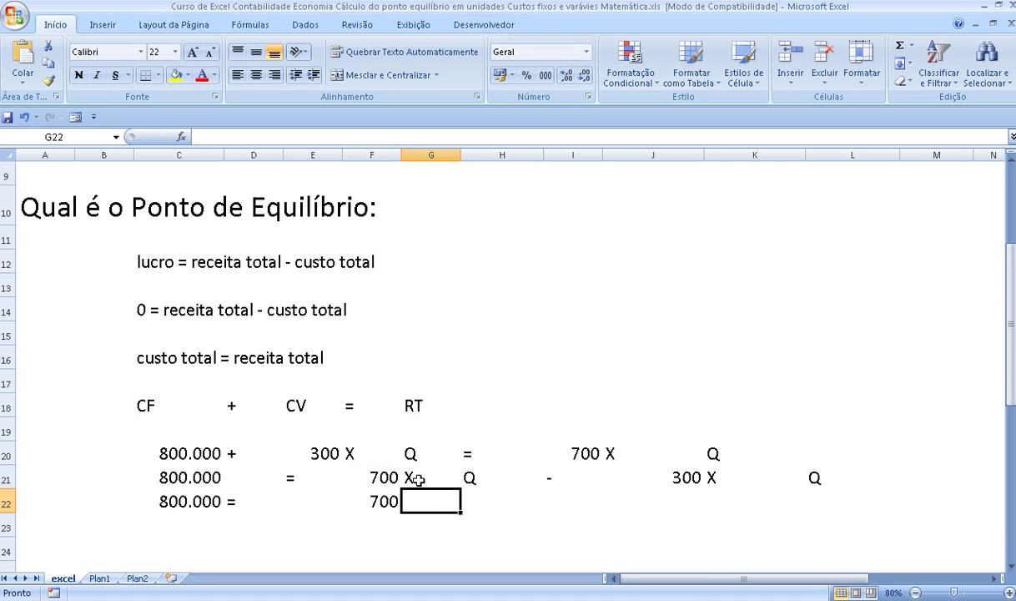
{"action": "type", "text": "Q"}
{"action": "key", "text": "Return"}
{"action": "key", "text": "Return"}
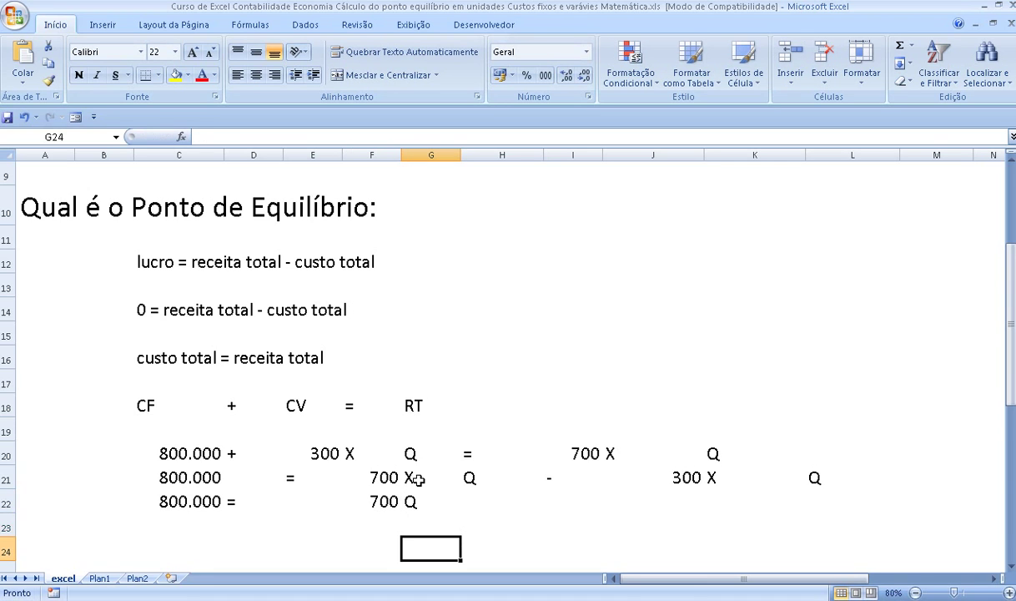
- Enter a minus sign in H22 and link I22 to the unit variable cost in J21
{"action": "key", "text": "Up"}
{"action": "key", "text": "Up"}
{"action": "key", "text": "Right"}
{"action": "type", "text": "-"}
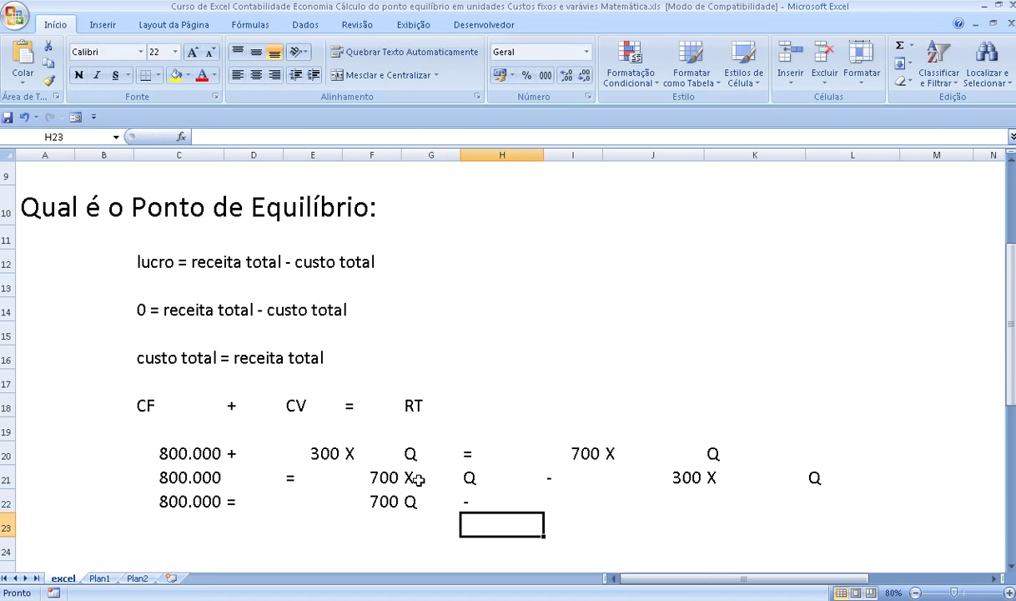
{"action": "key", "text": "Tab"}
{"action": "type", "text": "="}
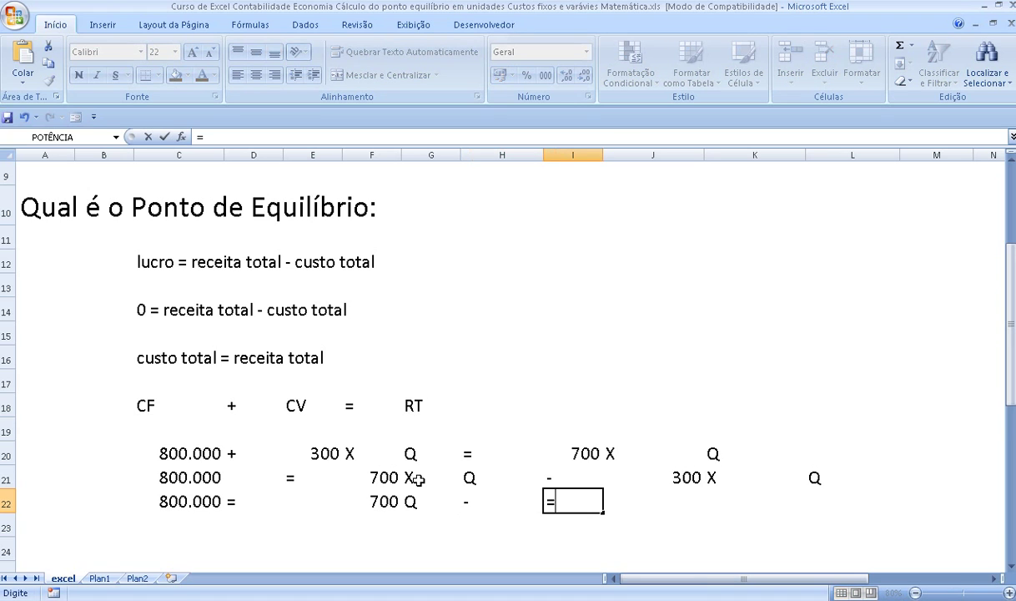
{"action": "left_click", "coordinate": [674, 483]}
{"action": "key", "text": "ctrl+Return"}
- Complete the row 22 equation with the quantity symbol Q in J22
{"action": "key", "text": "Right"}
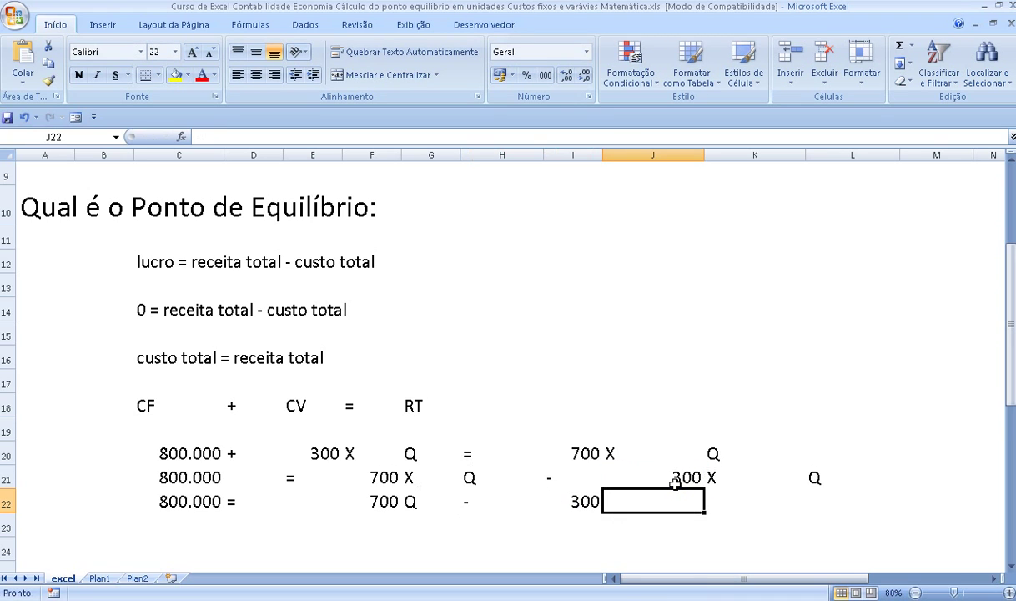
{"action": "type", "text": "Q"}
{"action": "key", "text": "Return"}
- Start the row 23 equation by linking C23 to the fixed cost in C22 and entering an equals sign in D23
{"action": "left_click", "coordinate": [198, 520]}
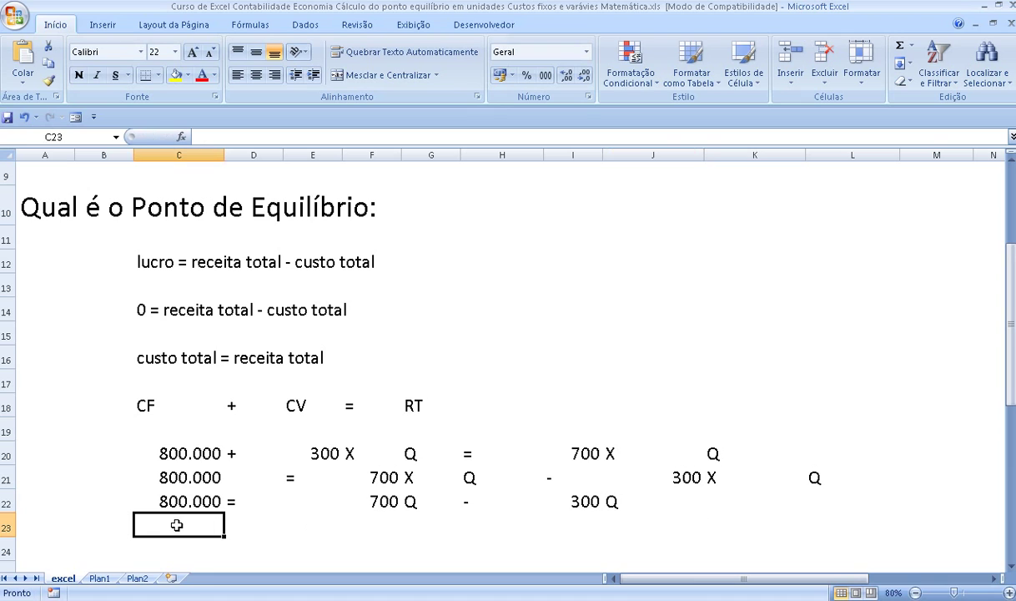
{"action": "type", "text": "="}
{"action": "left_click", "coordinate": [191, 499]}
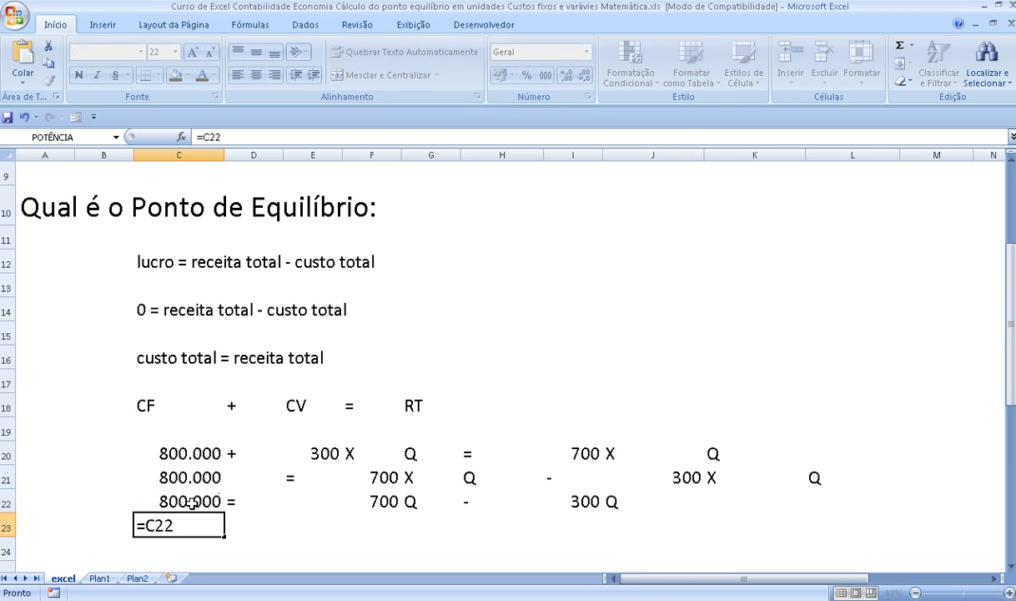
{"action": "key", "text": "ctrl+Return"}
{"action": "key", "text": "Right"}
{"action": "type", "text": "="}
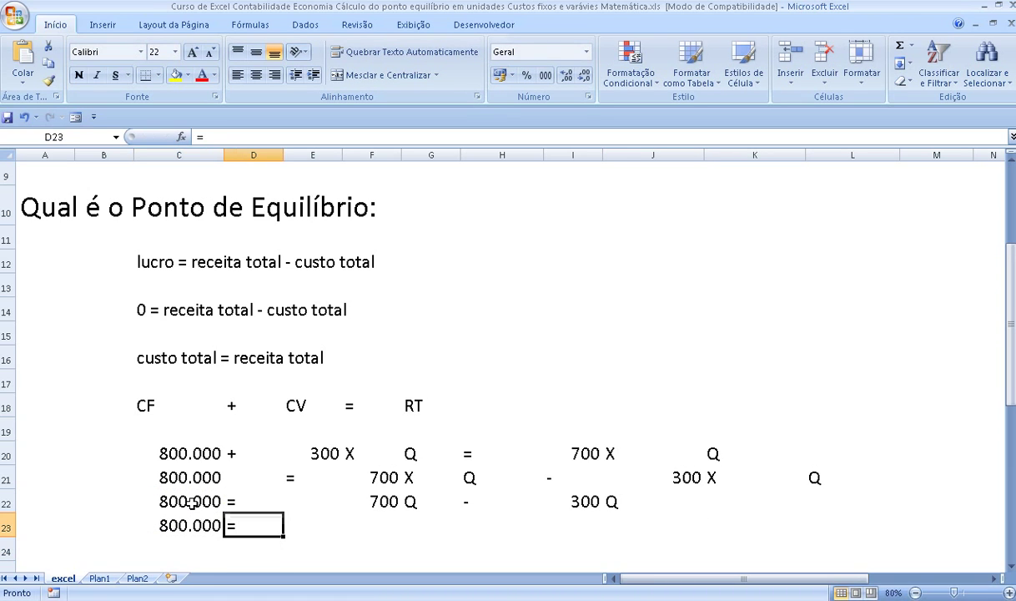
{"action": "key", "text": "ctrl+Return"}
- Subtract the unit variable cost from the unit revenue in E23 with the formula =F22-I22
{"action": "key", "text": "Right"}
{"action": "type", "text": "="}
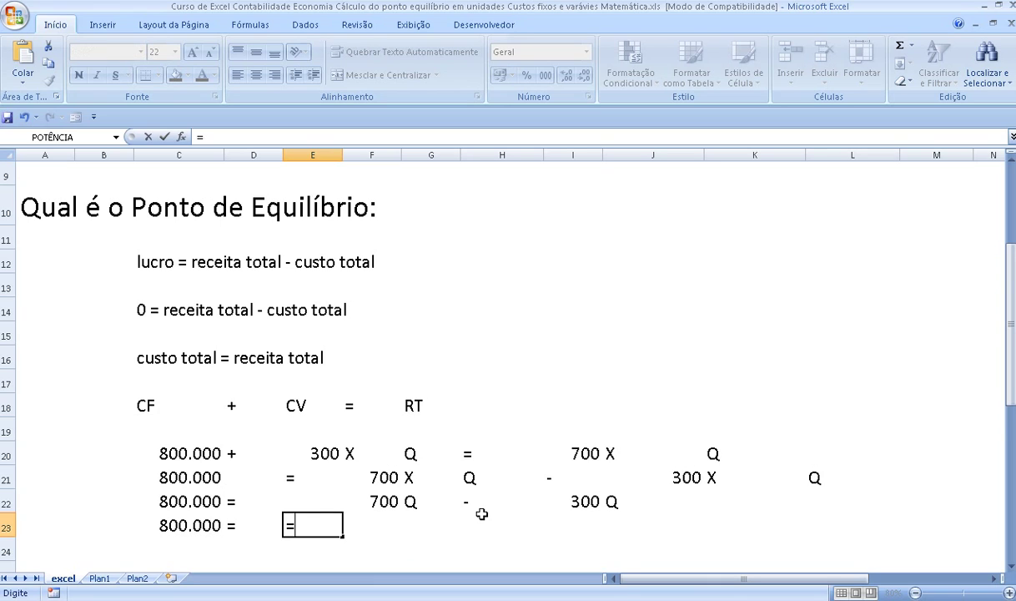
{"action": "left_click", "coordinate": [372, 500]}
{"action": "type", "text": "-"}
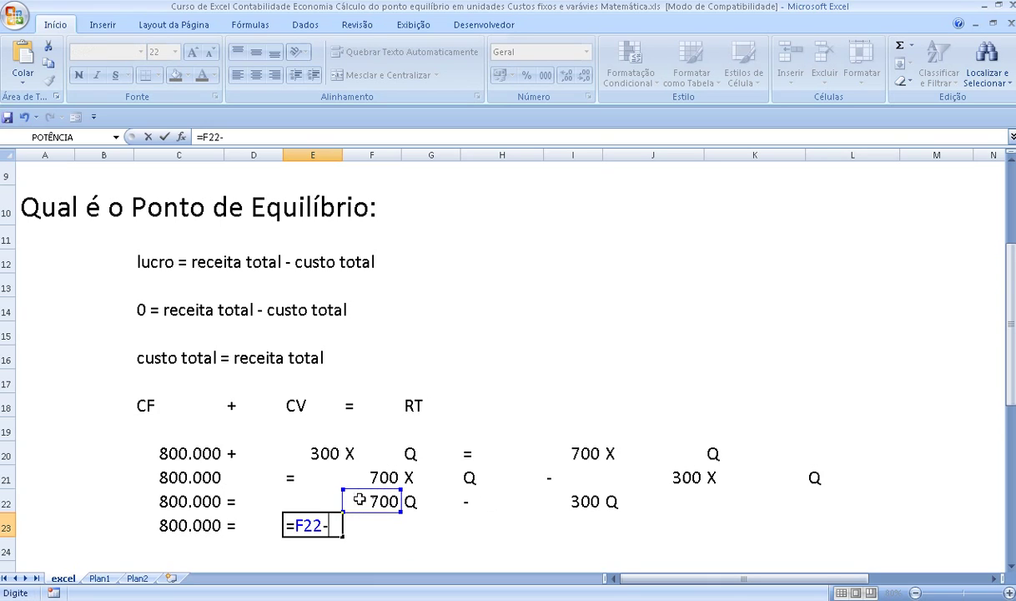
{"action": "left_click", "coordinate": [561, 501]}
{"action": "key", "text": "Return"}
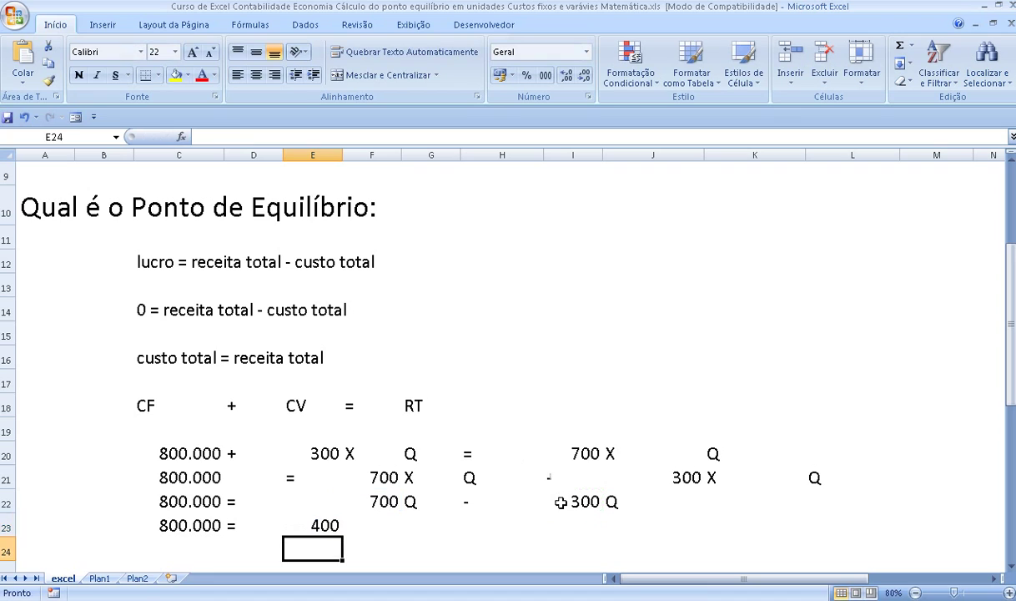
- Complete the row 23 equation with the quantity symbol Q in F23
{"action": "key", "text": "Up"}
{"action": "key", "text": "Right"}
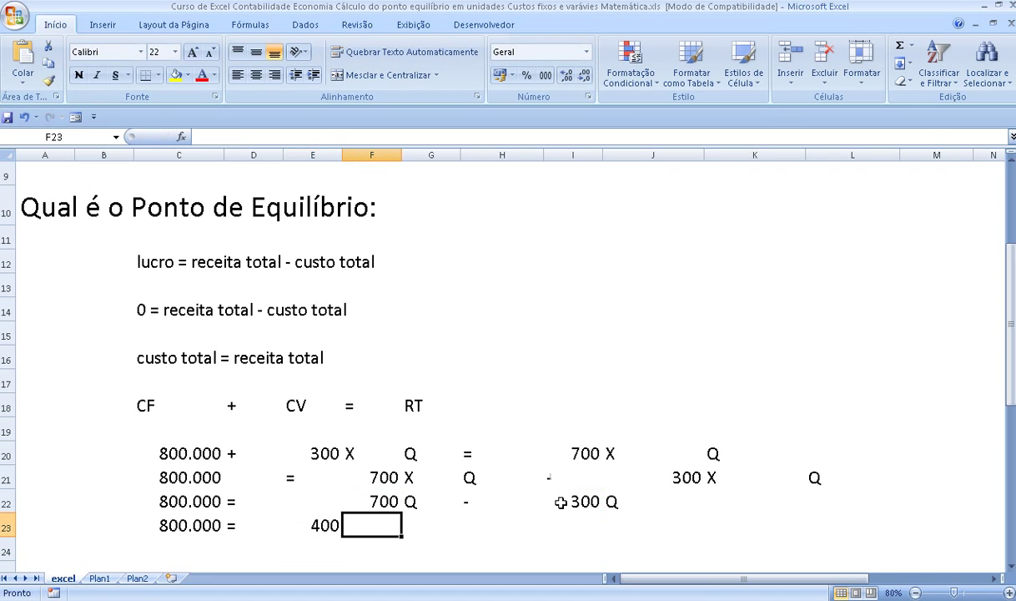
{"action": "type", "text": "Q"}
{"action": "key", "text": "Return"}
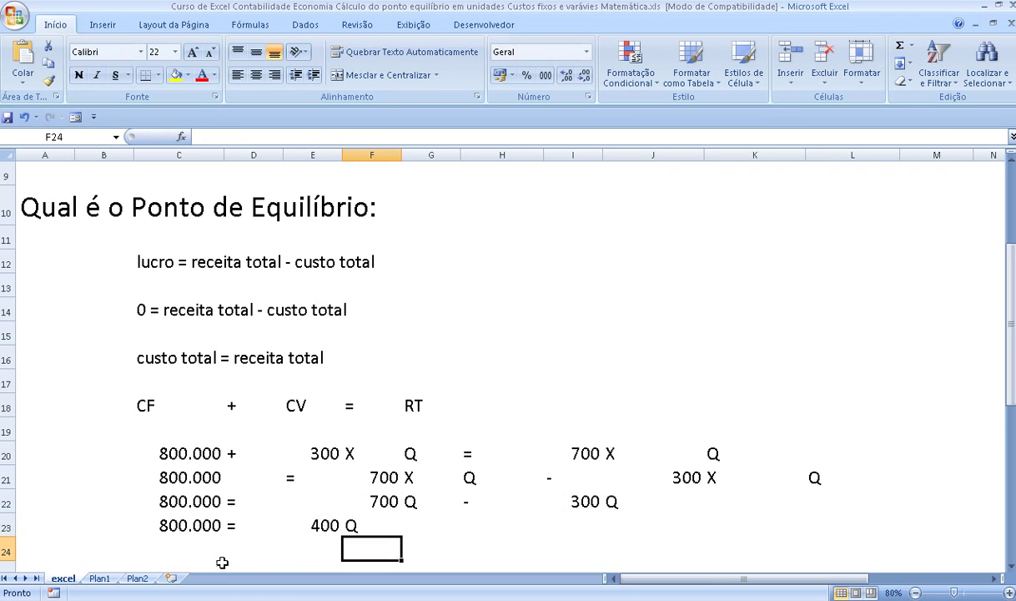
- Start the swapped equation in row 24 by linking C24 to the unit margin in E23
{"action": "left_click", "coordinate": [189, 553]}
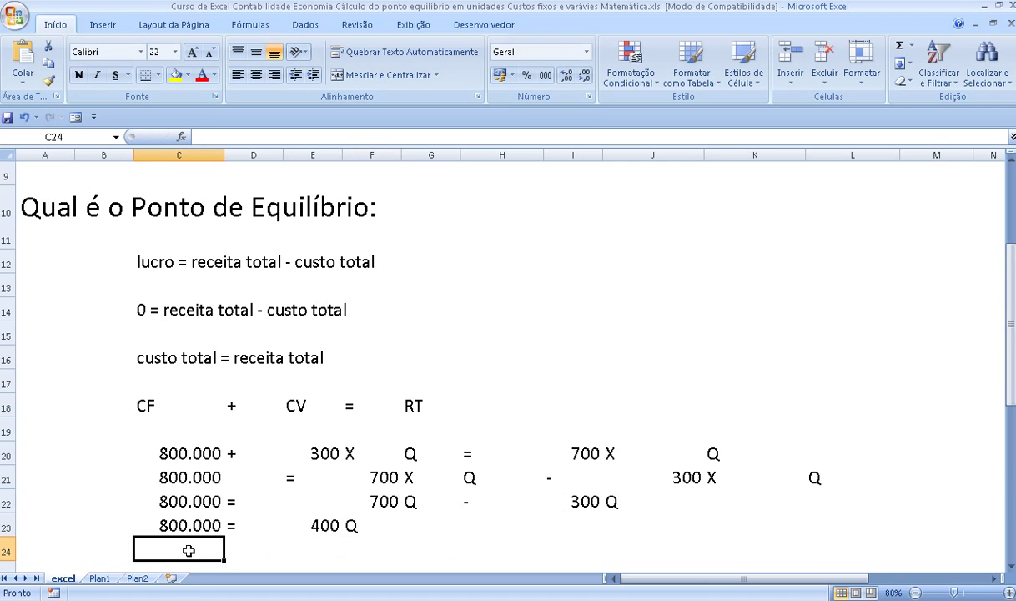
{"action": "type", "text": "="}
{"action": "left_click", "coordinate": [324, 523]}
{"action": "key", "text": "Return"}
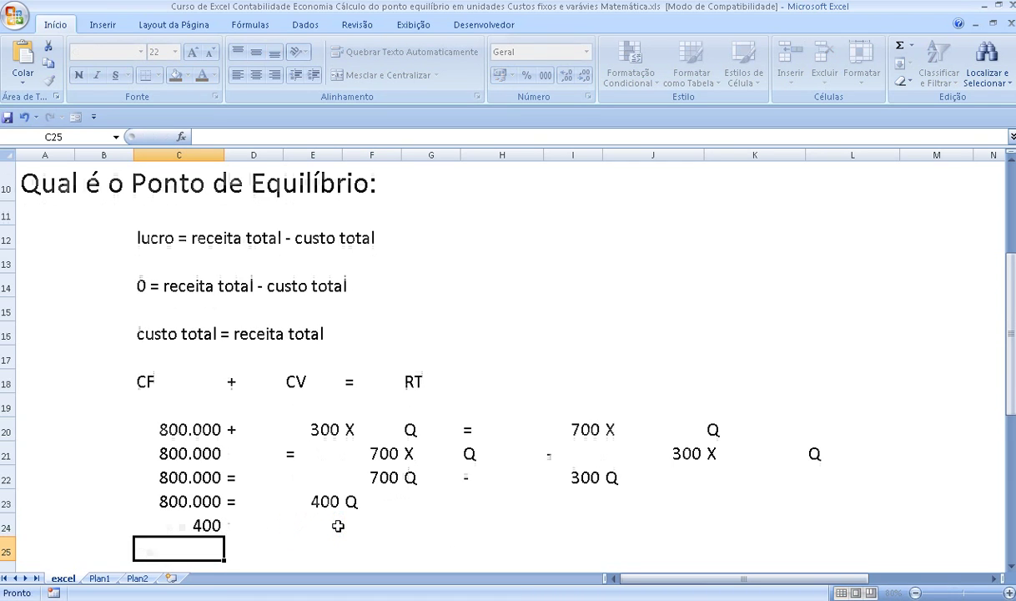
- Enter the quantity symbol Q in D24 and an equals sign in E24
{"action": "key", "text": "Up"}
{"action": "key", "text": "Right"}
{"action": "type", "text": "Q"}
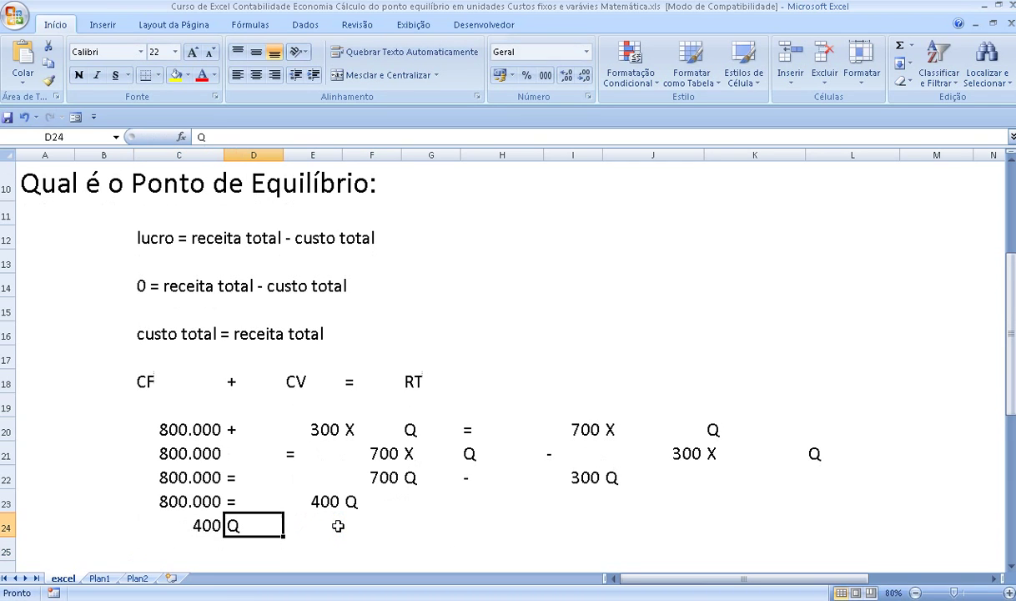
{"action": "key", "text": "Tab"}
{"action": "type", "text": "="}
{"action": "key", "text": "Tab"}
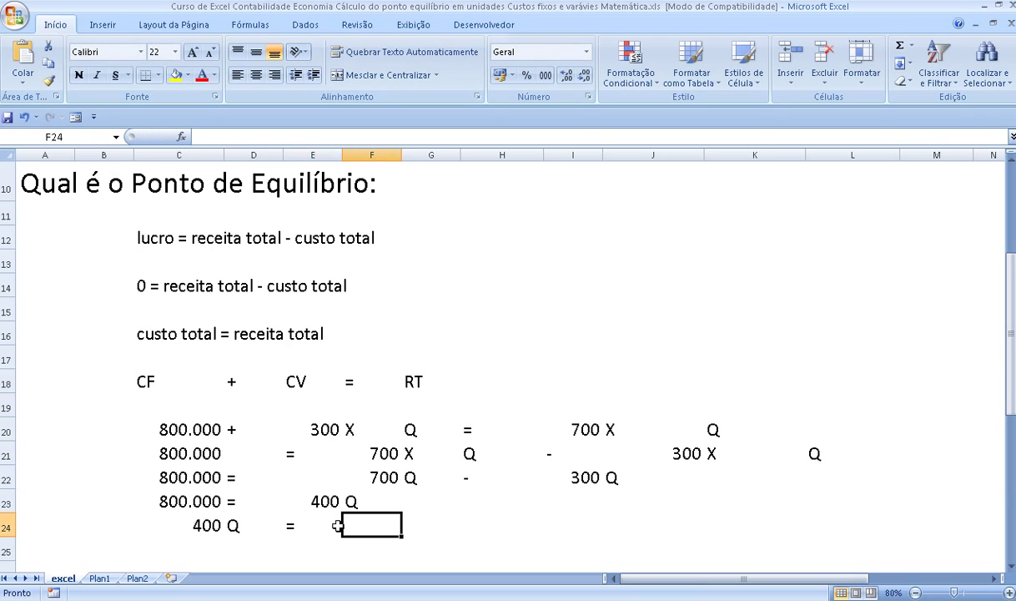
- Link F24 to the fixed cost in C23 and widen column F enough to show the full number
{"action": "type", "text": "="}
{"action": "key", "text": "Return"}
{"action": "key", "text": "Up"}
{"action": "type", "text": "="}
{"action": "left_click", "coordinate": [193, 502]}
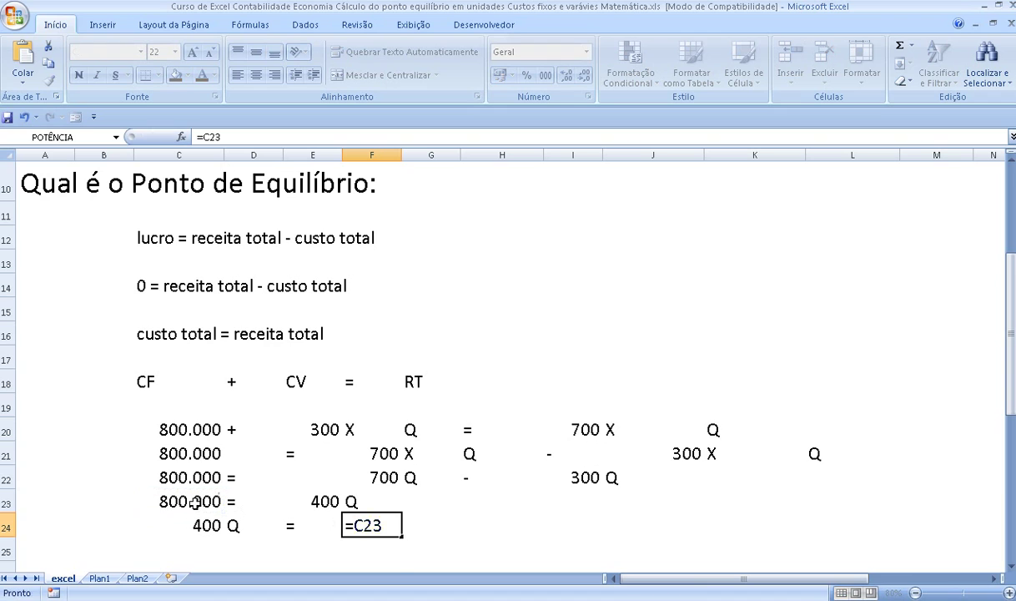
{"action": "key", "text": "Return"}
{"action": "key", "text": "Up"}
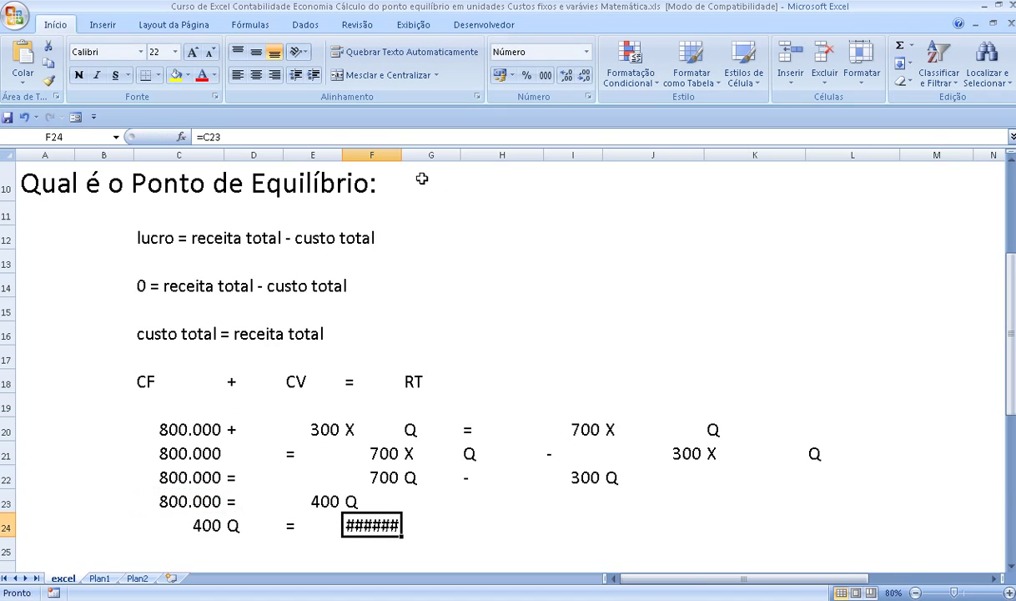
{"action": "left_click_drag", "start_coordinate": [402, 155], "coordinate": [419, 158]}
{"action": "left_click", "coordinate": [251, 563]}
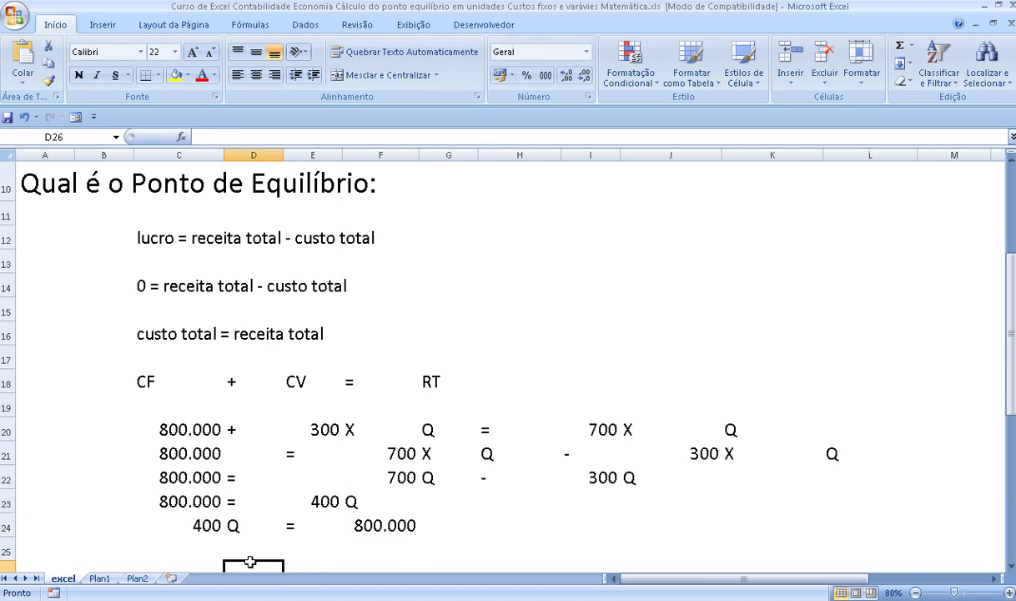
- Start the solution line in row 26 with the quantity symbol Q in D26 and an equals sign in E26
{"action": "type", "text": "Q"}
{"action": "key", "text": "Return"}
{"action": "key", "text": "Up"}
{"action": "key", "text": "Right"}
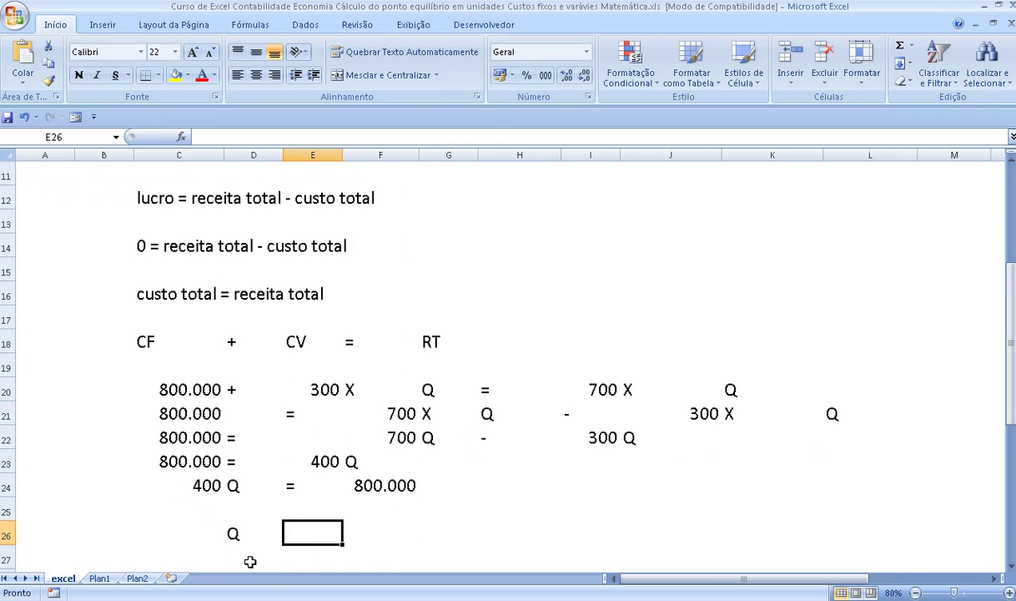
{"action": "type", "text": "="}
{"action": "key", "text": "Return"}
{"action": "key", "text": "Up"}
{"action": "key", "text": "Right"}
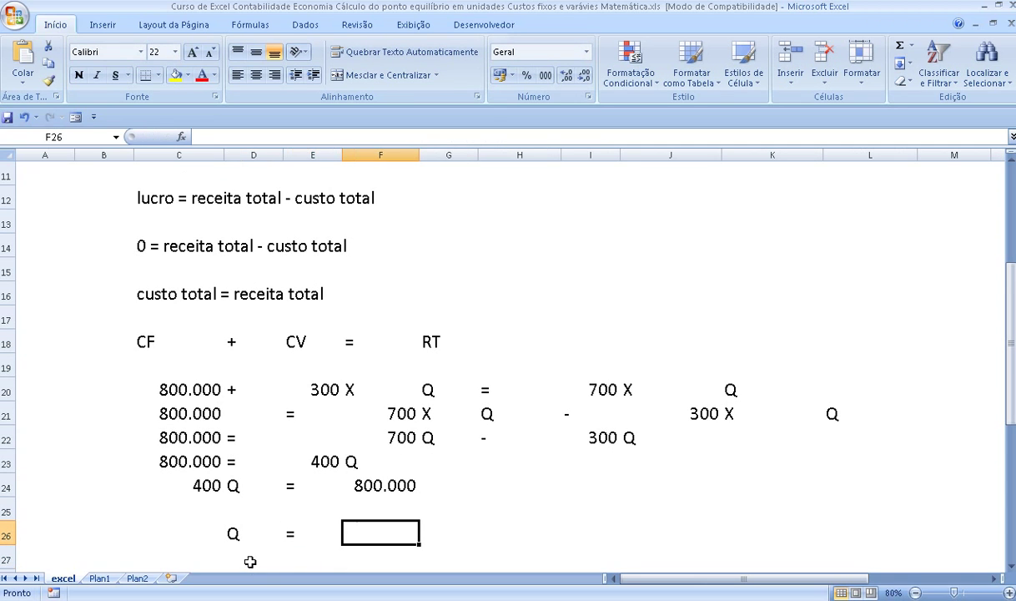
- Link F26 to the fixed cost in F24 as the numerator of the fraction
{"action": "type", "text": "="}
{"action": "left_click", "coordinate": [399, 482]}
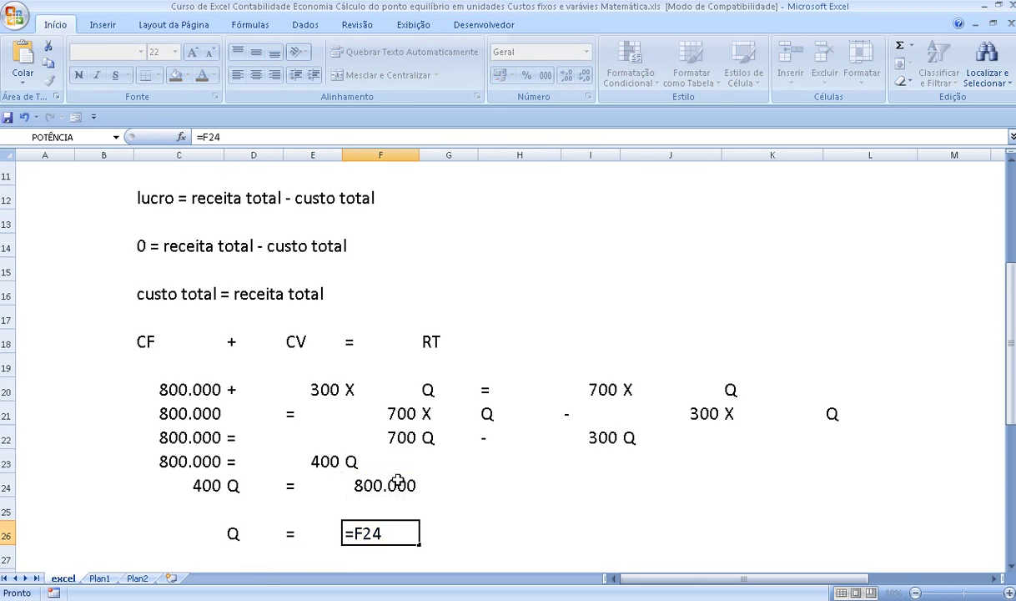
{"action": "key", "text": "Return"}
- Link F27 to the unit margin in C24 as the denominator and add a bottom border to F26 as the fraction line
{"action": "type", "text": "="}
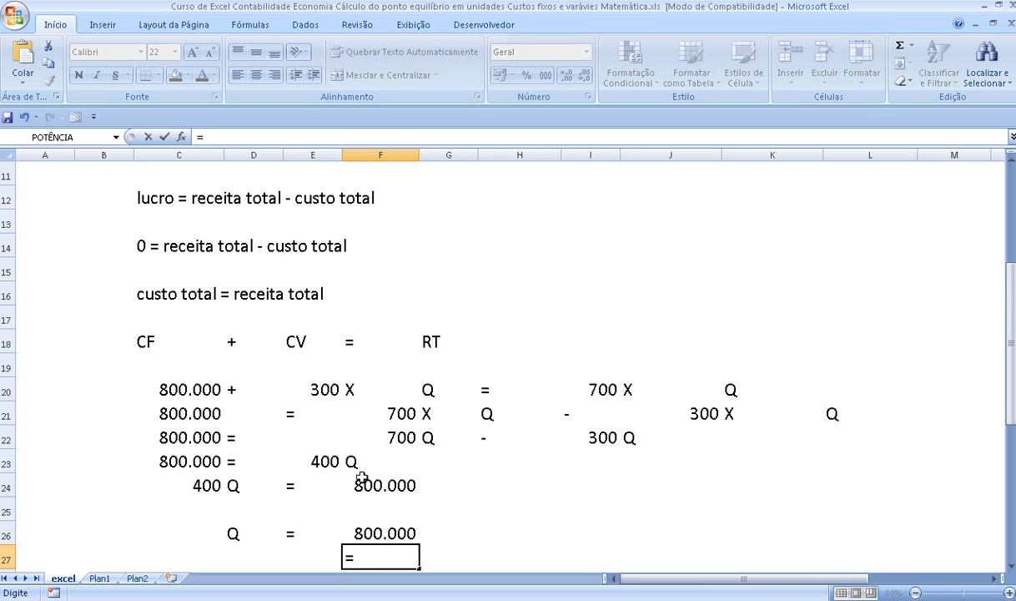
{"action": "left_click", "coordinate": [200, 484]}
{"action": "key", "text": "Return"}
{"action": "key", "text": "Up"}
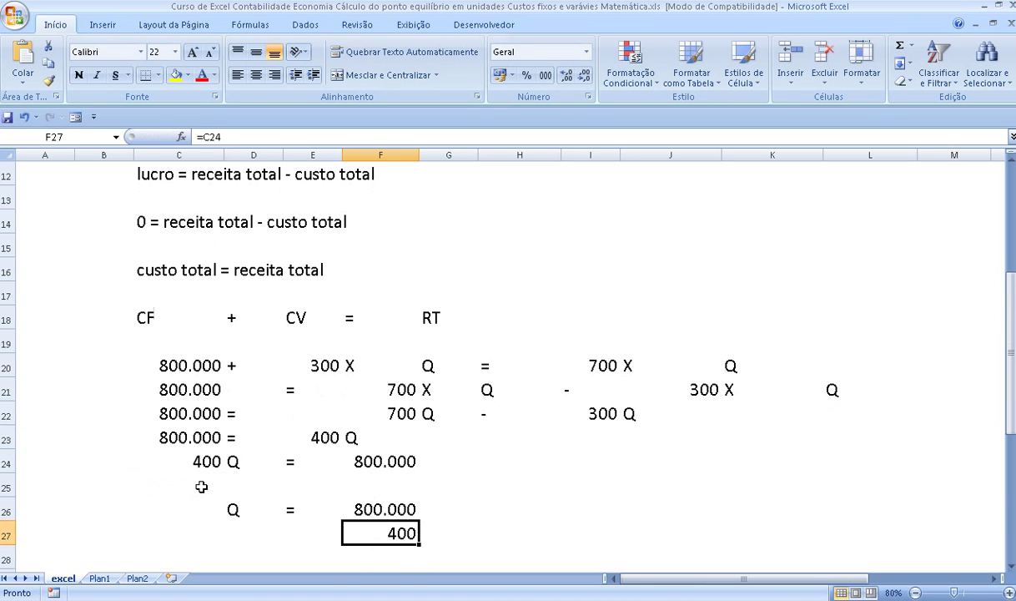
{"action": "key", "text": "Up"}
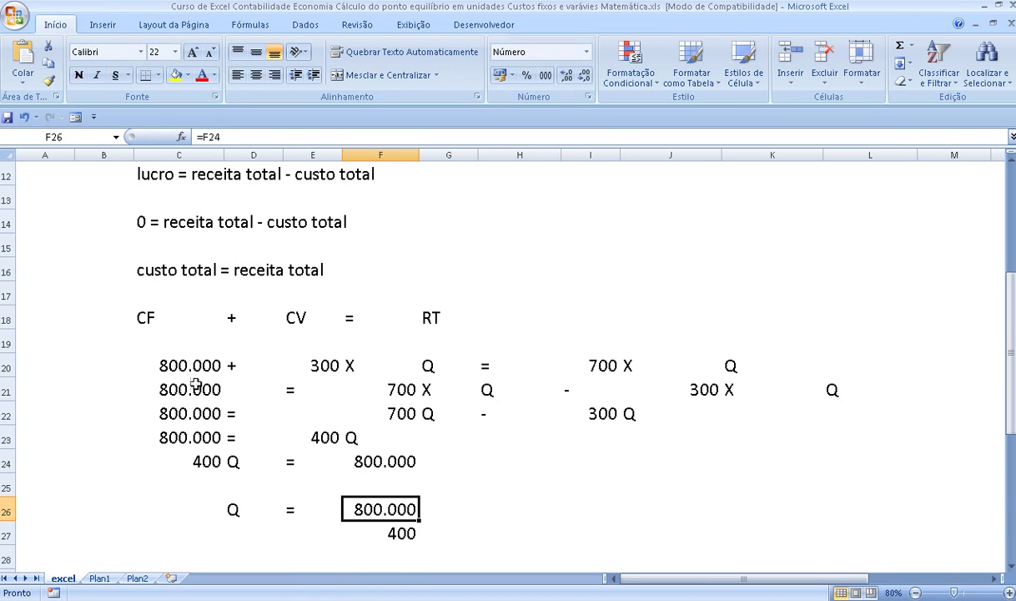
{"action": "left_click", "coordinate": [145, 75]}
- Enter an equals sign in H26 and calculate the break-even quantity in I26 with =F26/F27
{"action": "left_click", "coordinate": [490, 514]}
{"action": "type", "text": "="}
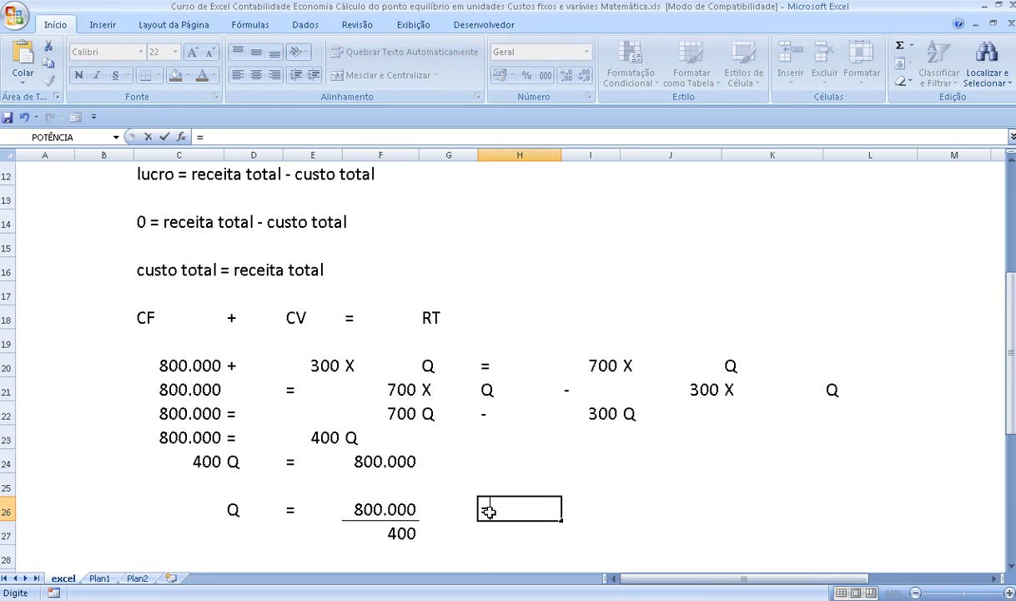
{"action": "key", "text": "Escape"}
{"action": "key", "text": "Right"}
{"action": "type", "text": "="}
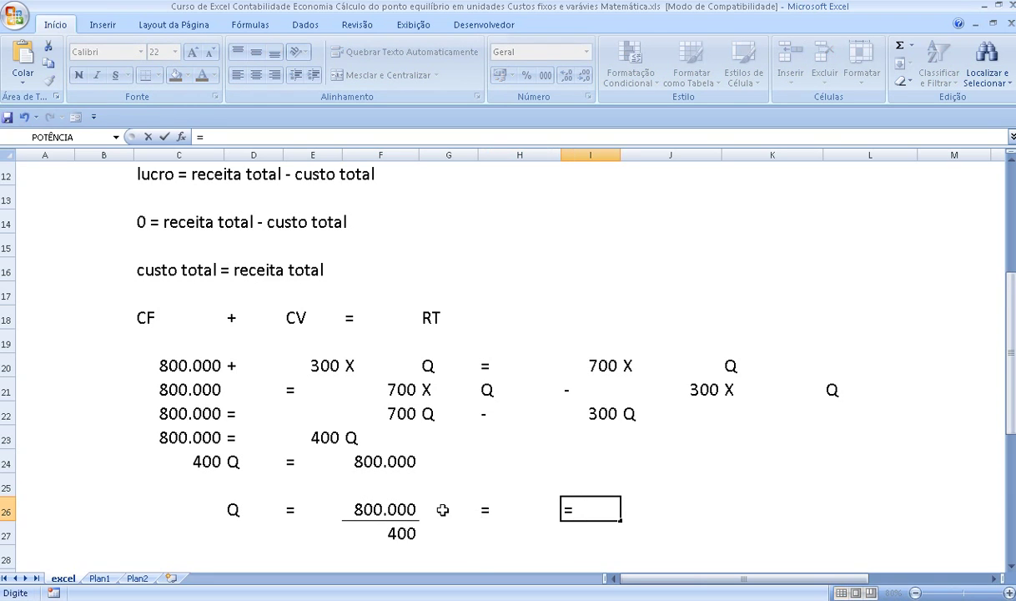
{"action": "left_click", "coordinate": [411, 506]}
{"action": "type", "text": "/"}
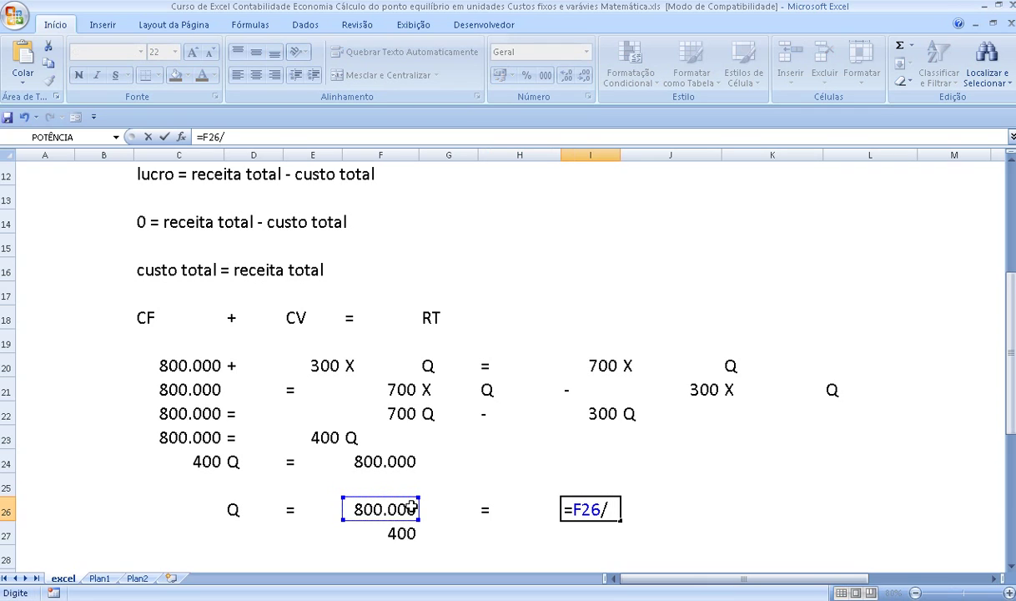
{"action": "left_click", "coordinate": [378, 534]}
{"action": "key", "text": "Return"}
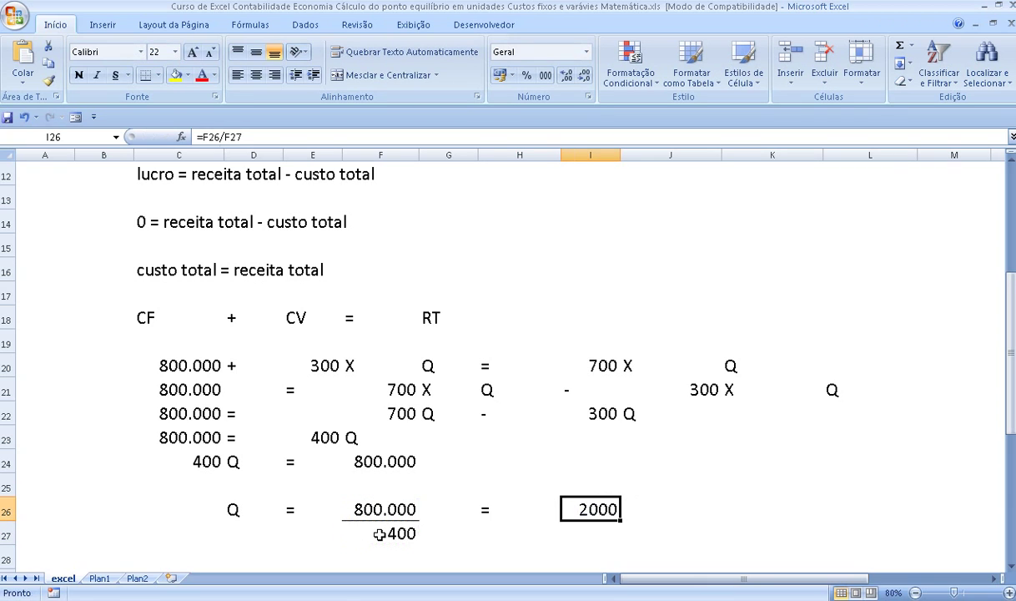
- Label the result UNIDADES in J26 and highlight I26:J26 with a yellow fill
{"action": "key", "text": "Right"}
{"action": "type", "text": "UNIDADES"}
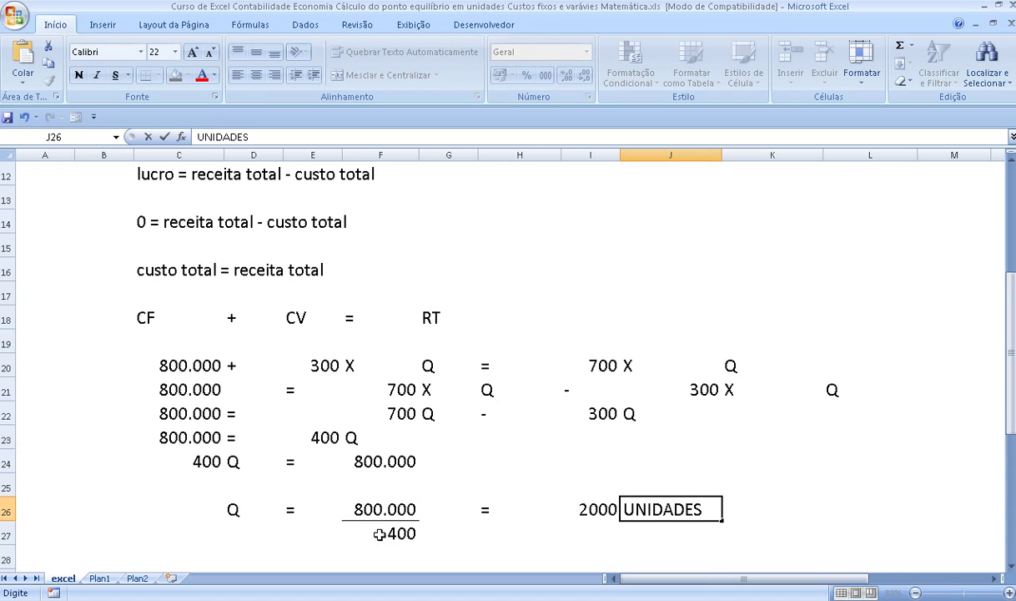
{"action": "key", "text": "Return"}
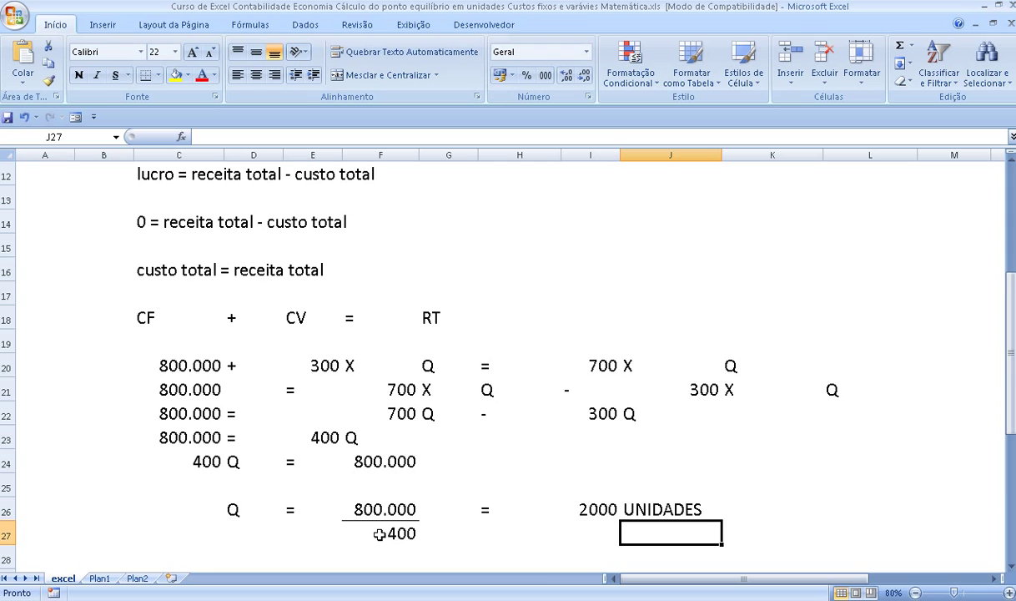
{"action": "left_click_drag", "start_coordinate": [594, 509], "coordinate": [637, 503]}
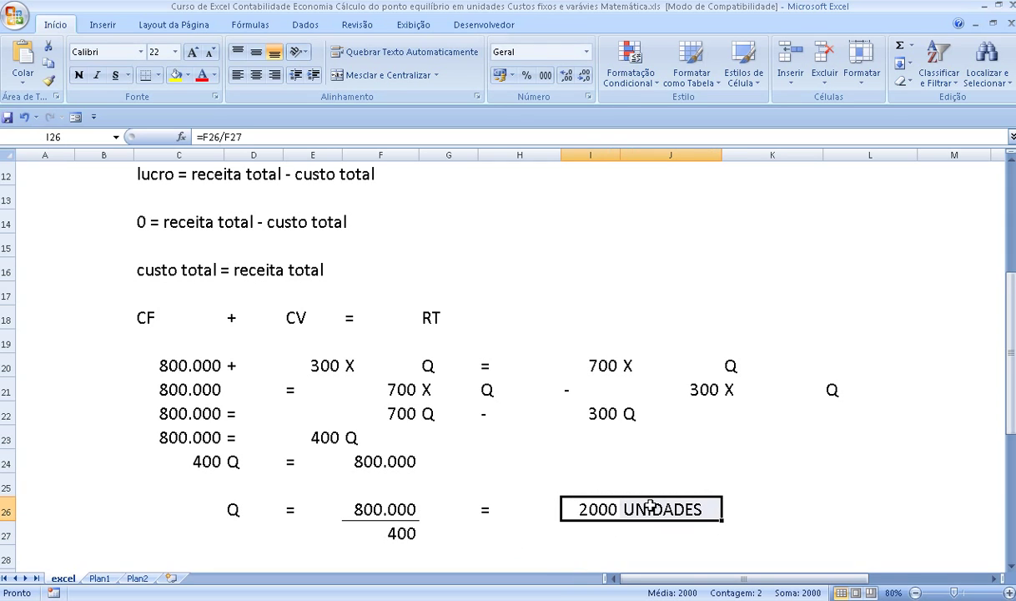
{"action": "left_click", "coordinate": [176, 75]}
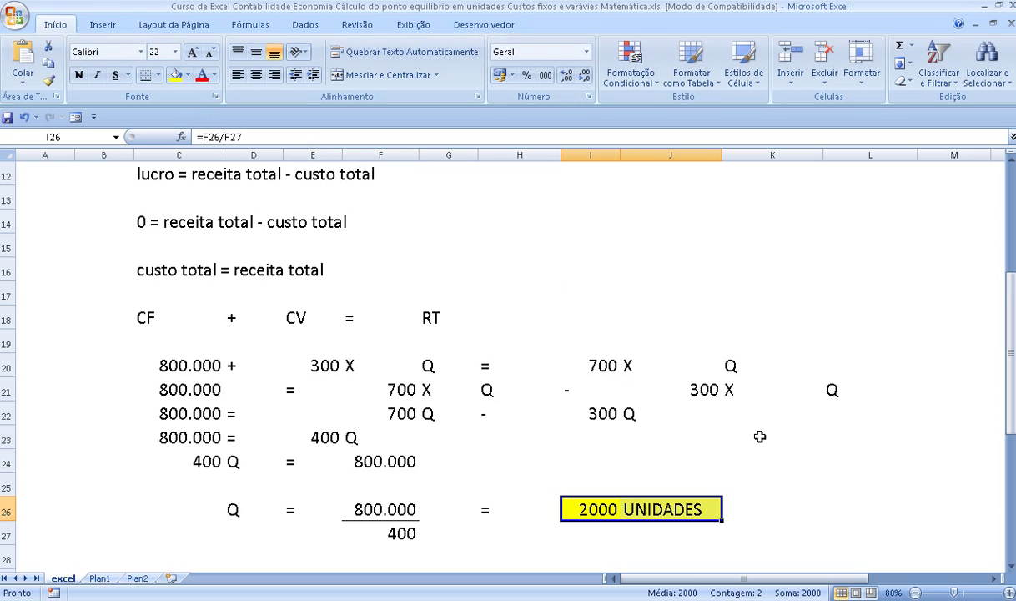
- Format I26 with a thousands separator and no decimals, and widen column I enough to show the full number
{"action": "left_click", "coordinate": [585, 511]}
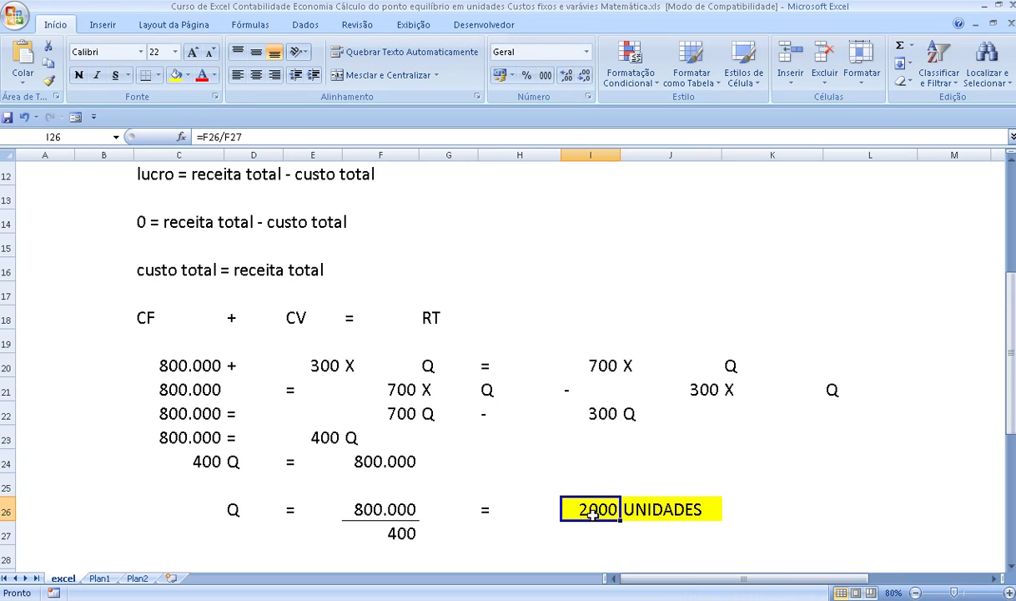
{"action": "left_click", "coordinate": [545, 75]}
{"action": "left_click", "coordinate": [584, 76]}
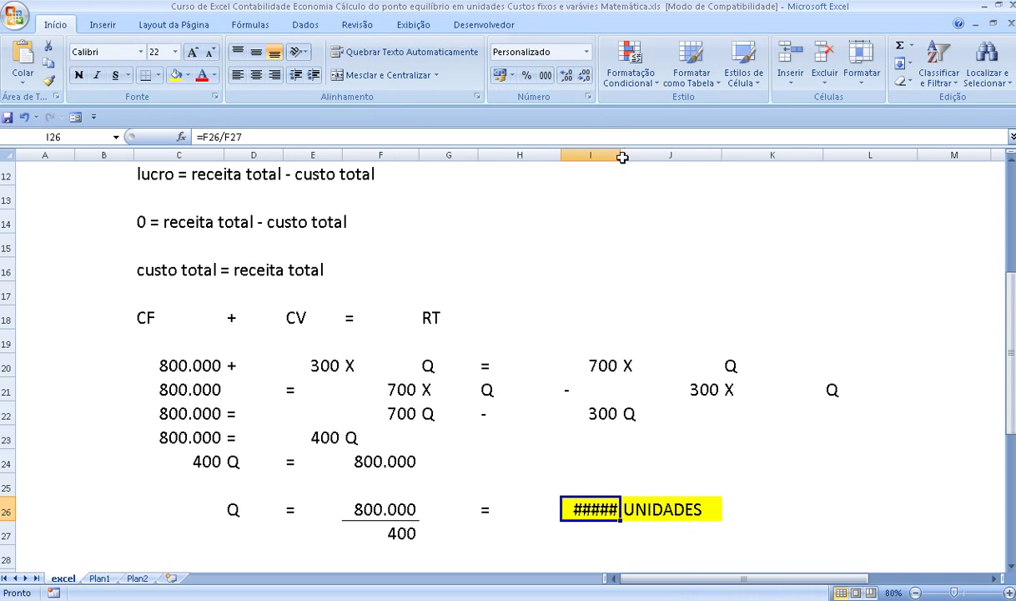
{"action": "left_click_drag", "start_coordinate": [621, 155], "coordinate": [640, 155]}
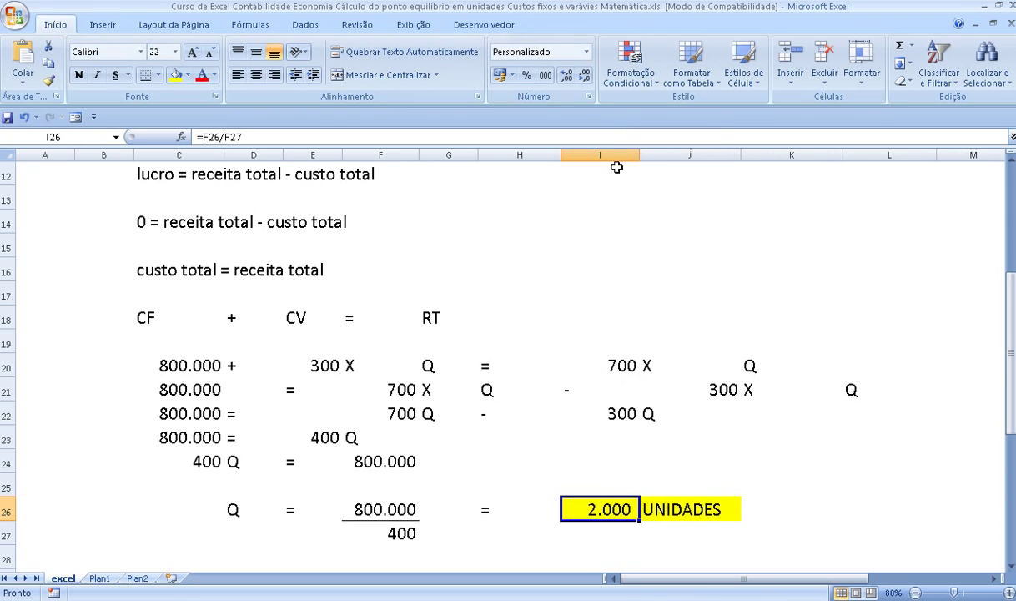